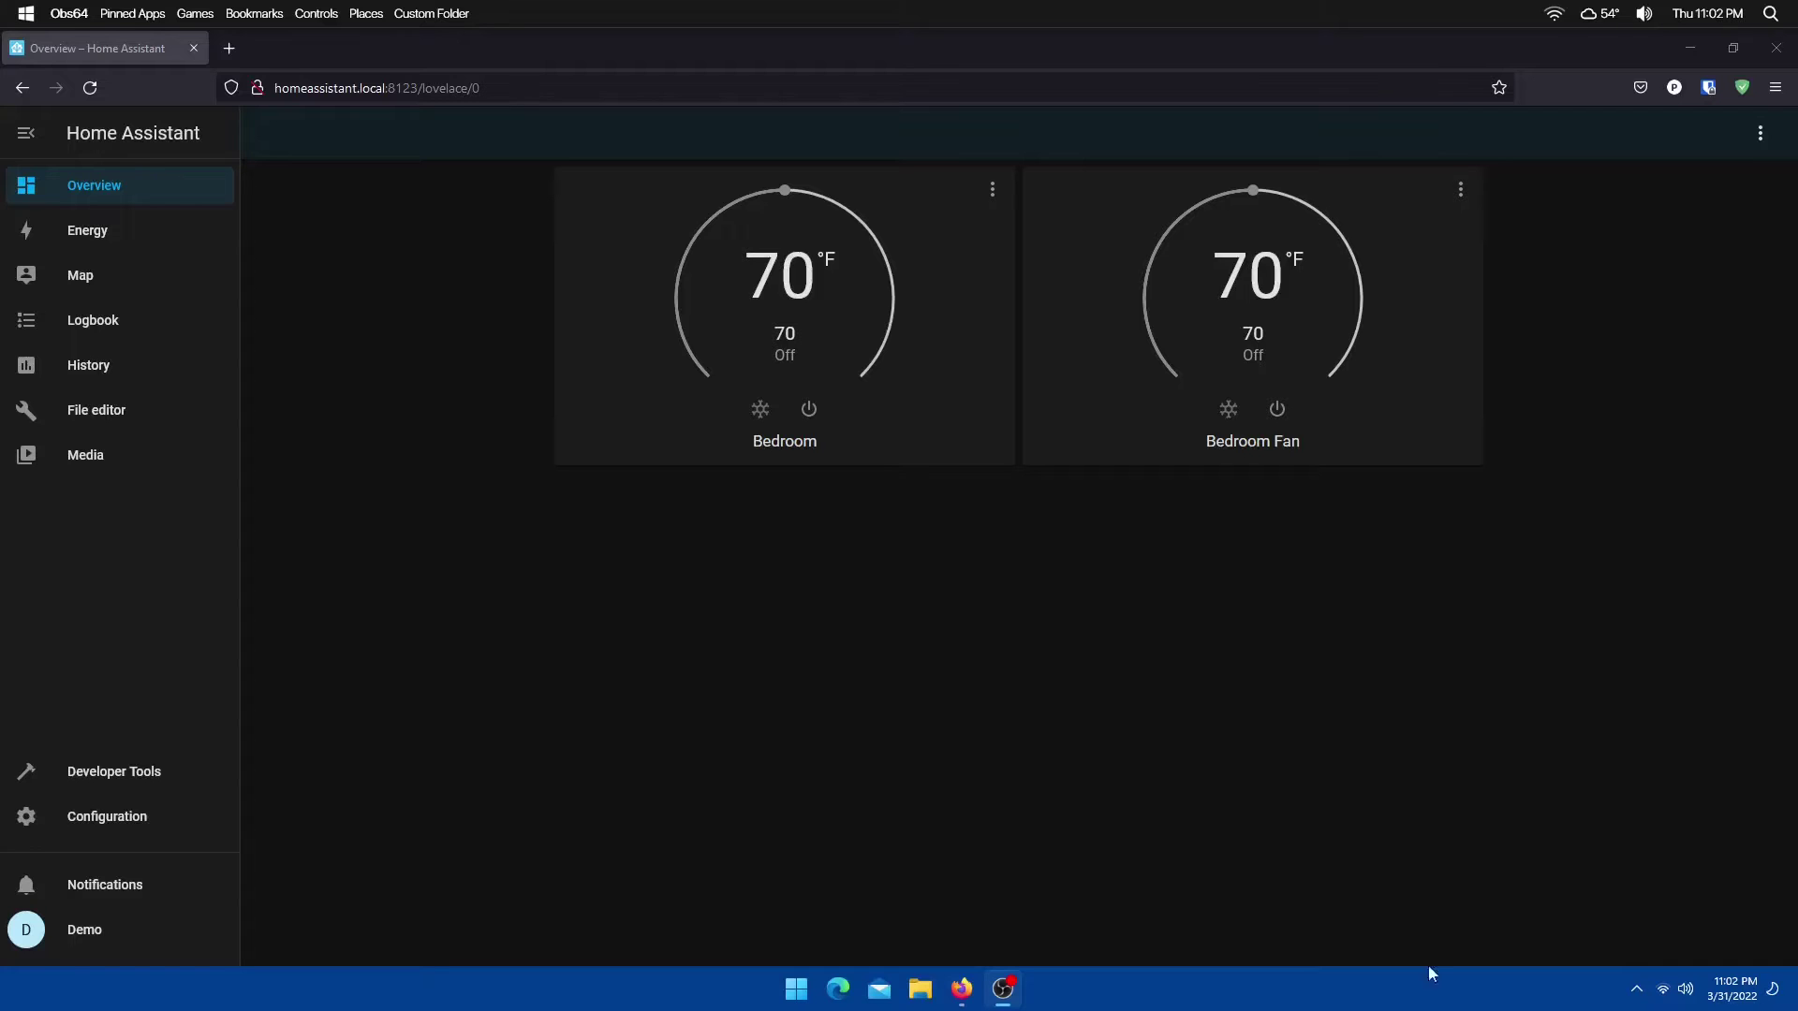
Open Devices & Services, start adding Broadlink via a 'bro' search, then cancel the connect dialog
left_click(106, 821)
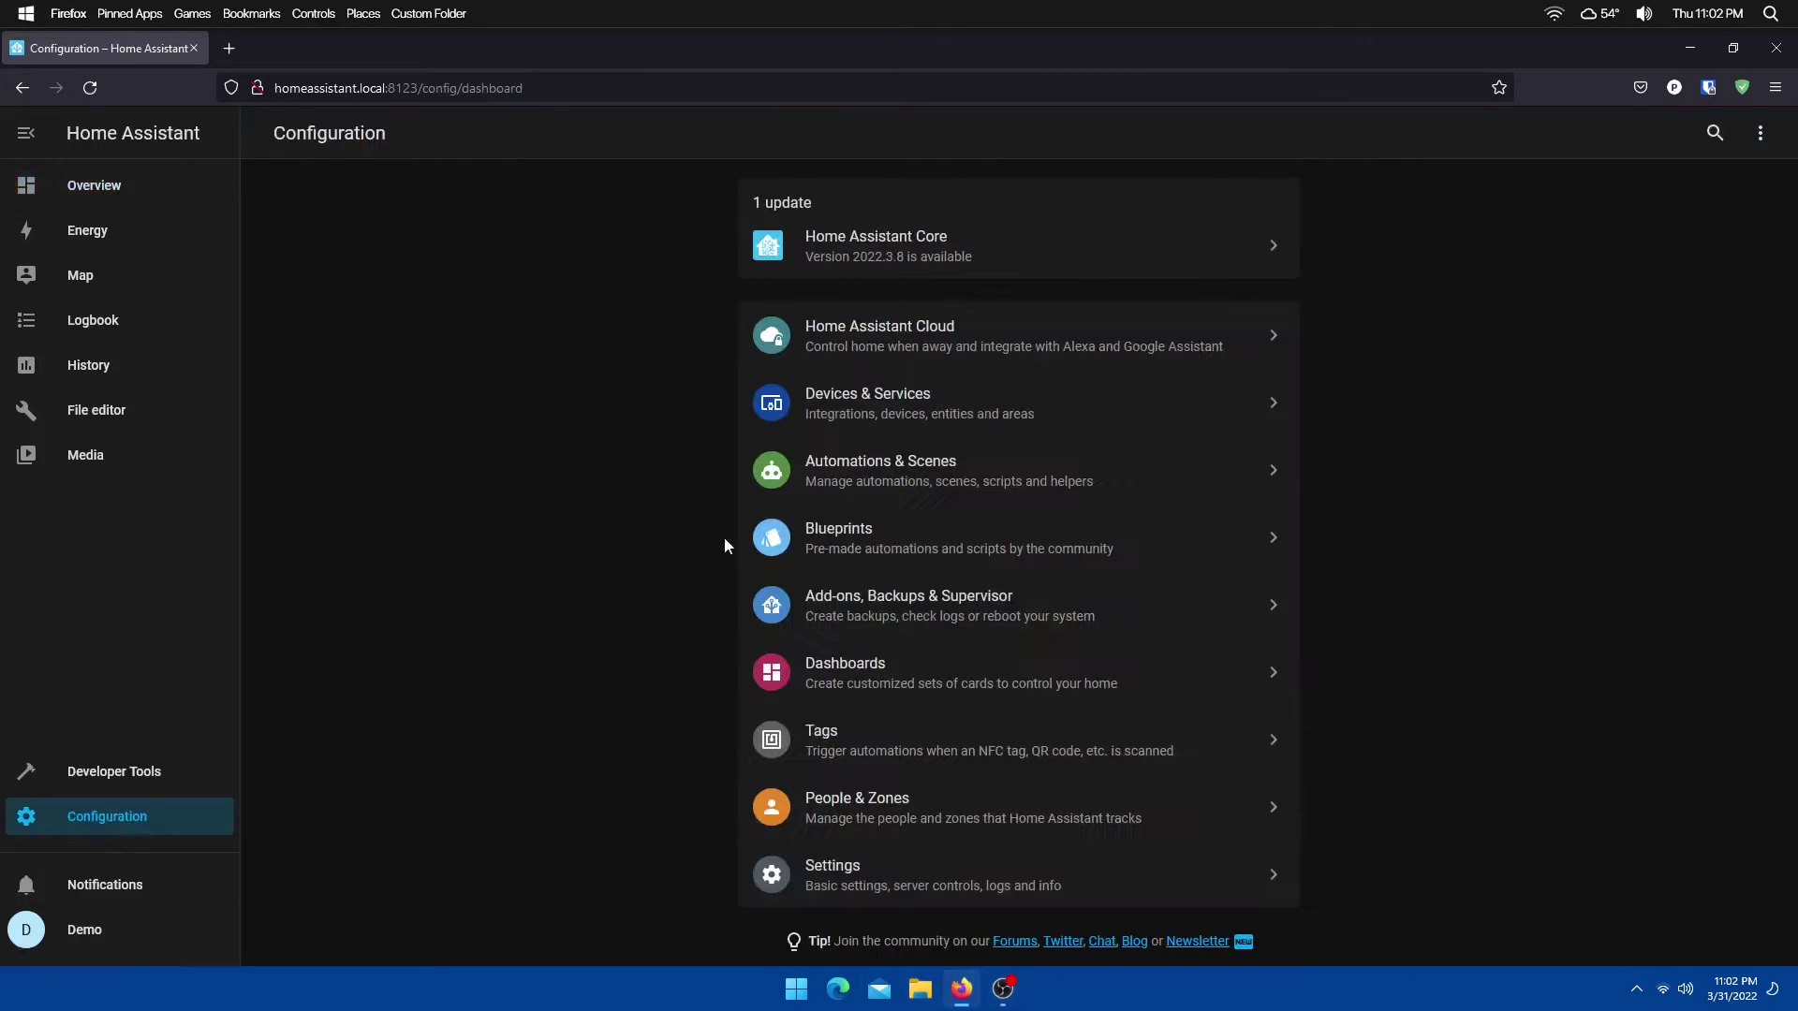
left_click(836, 420)
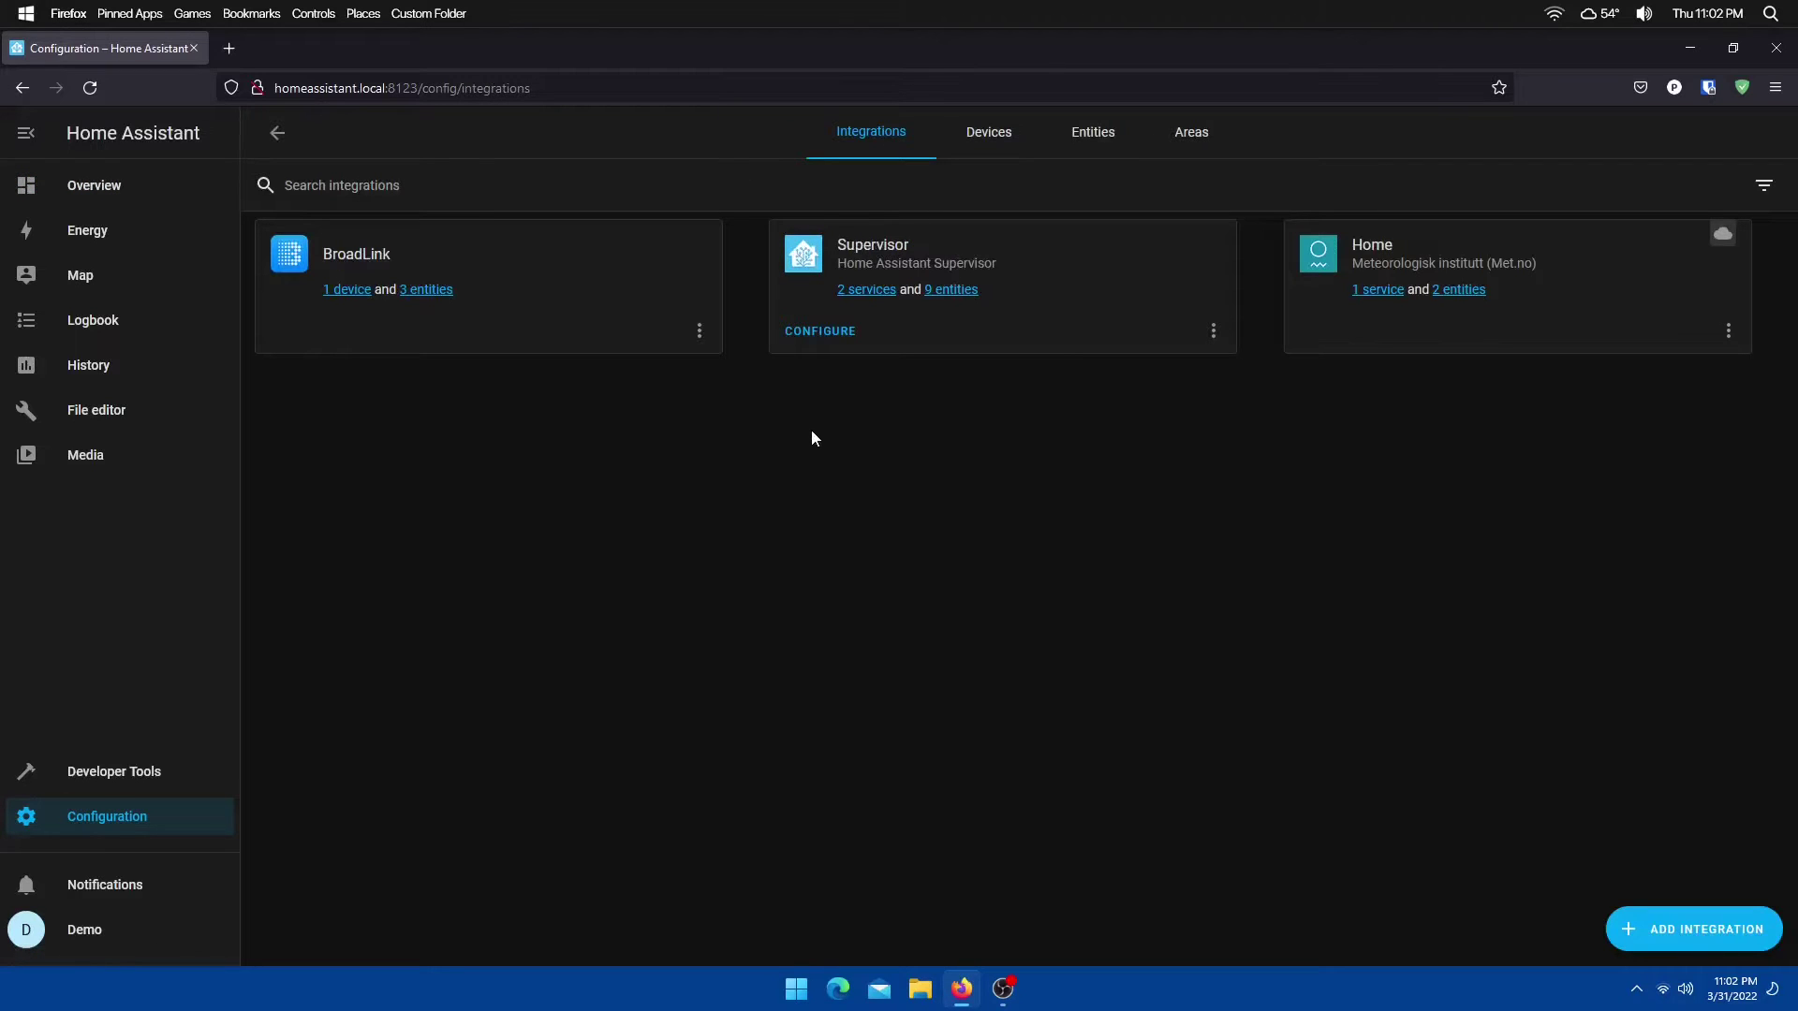
left_click(1676, 930)
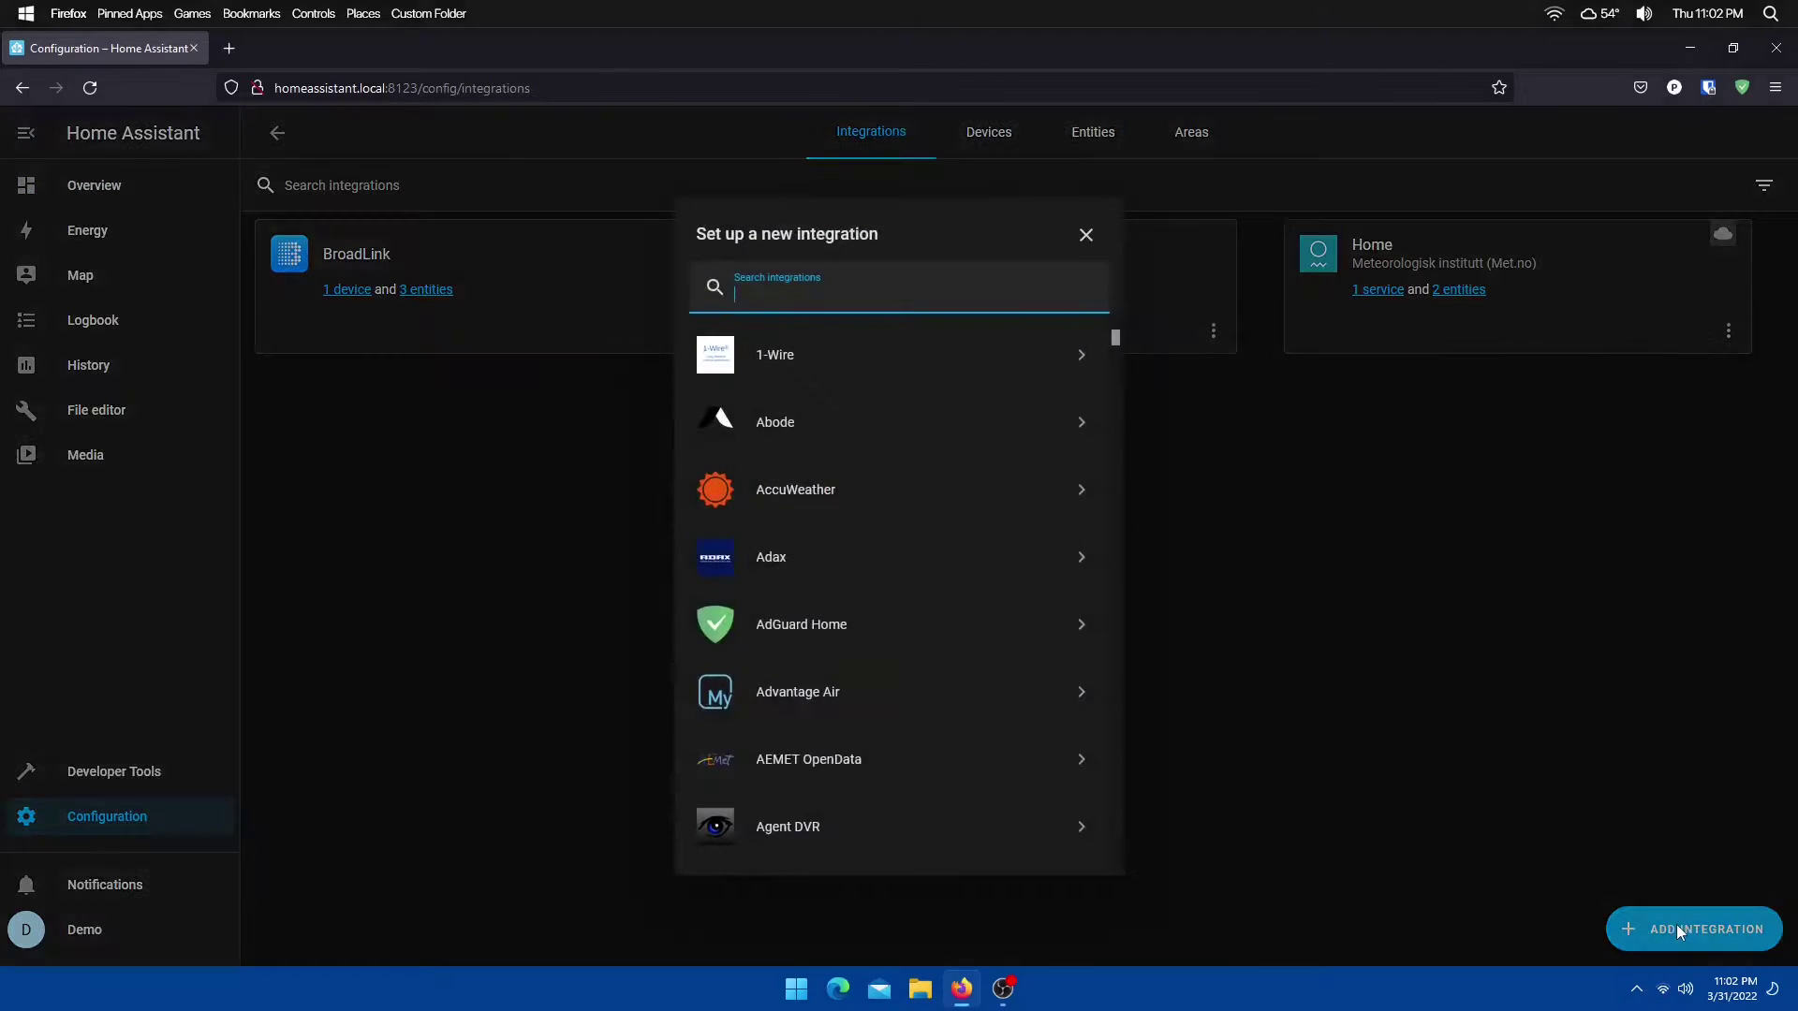
type("bro")
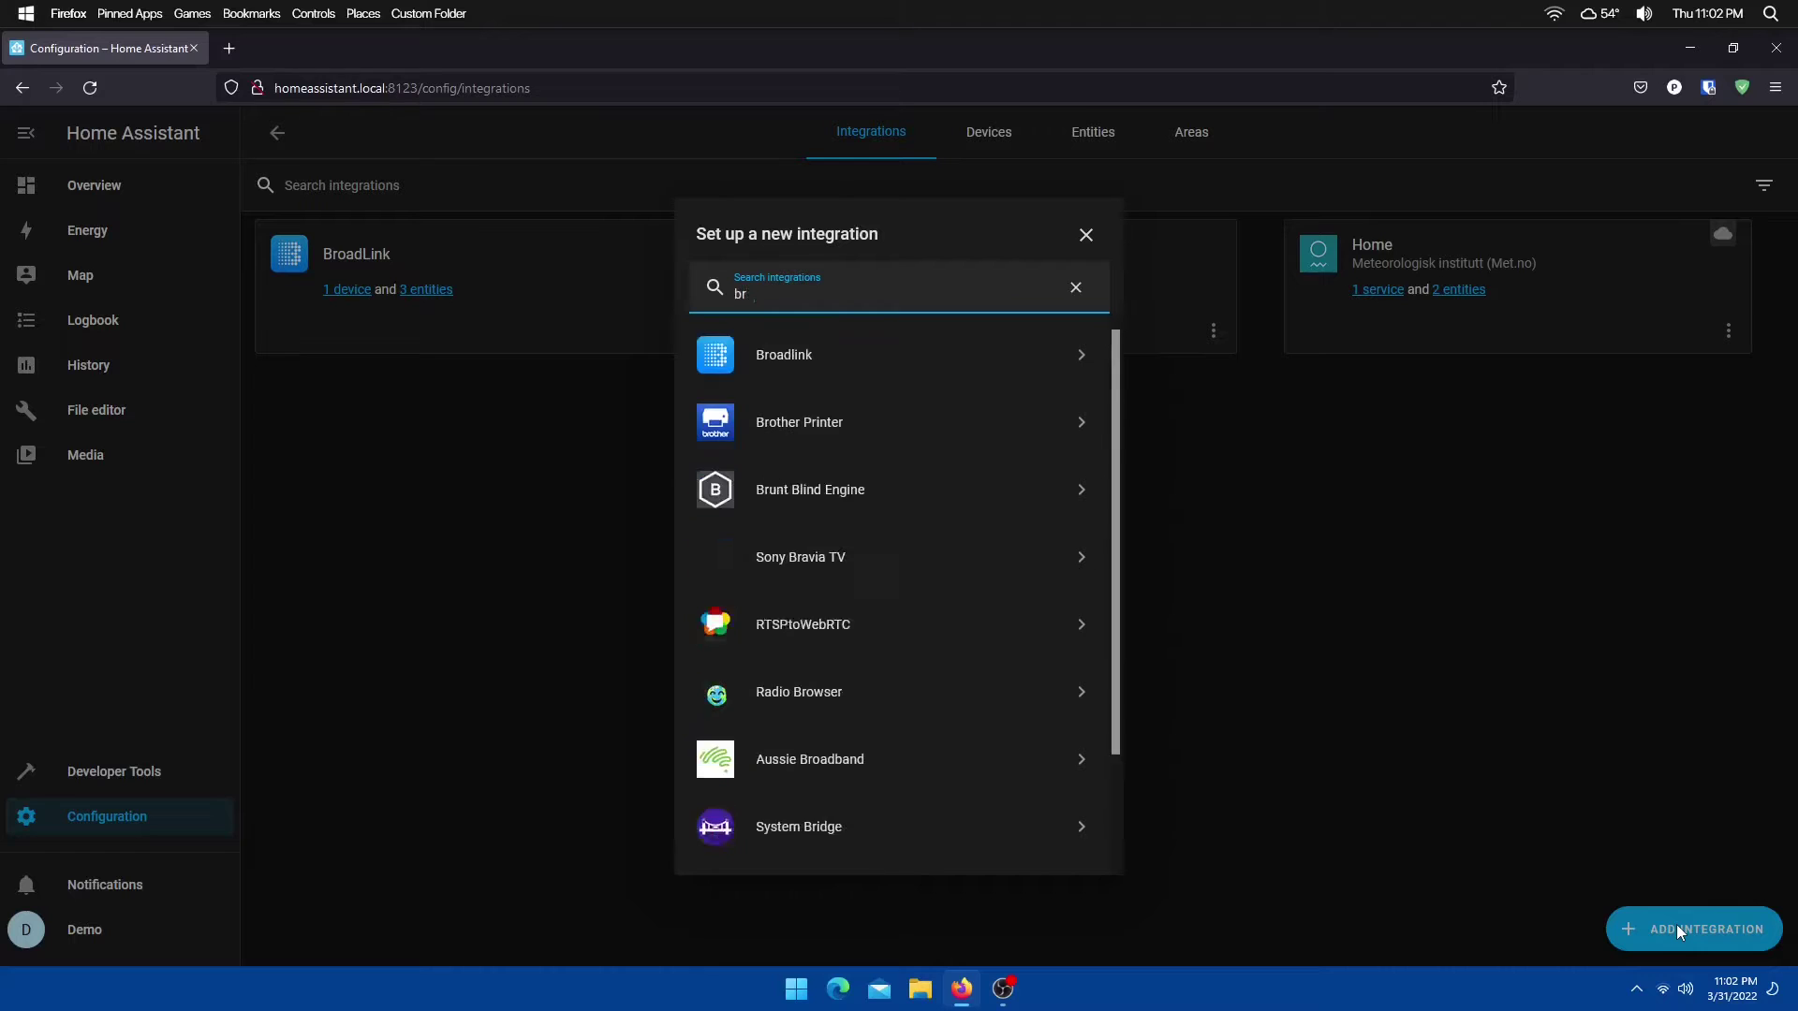
left_click(1007, 370)
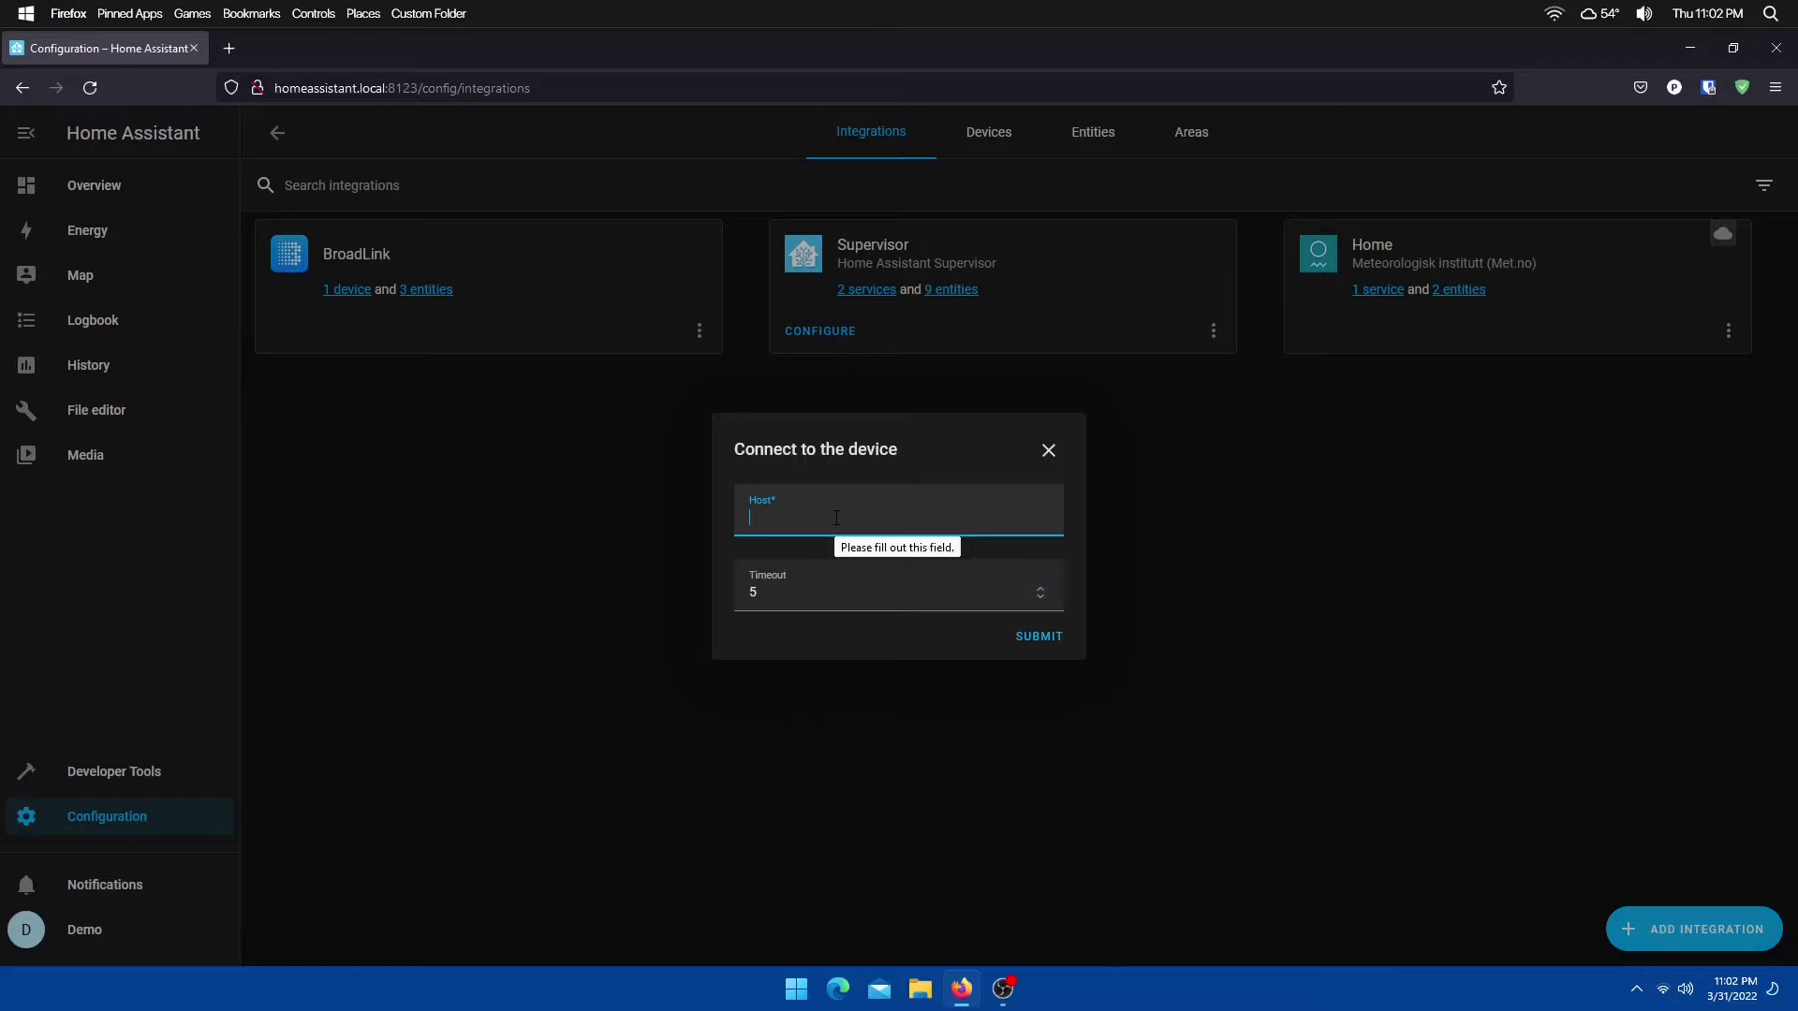
left_click(1047, 452)
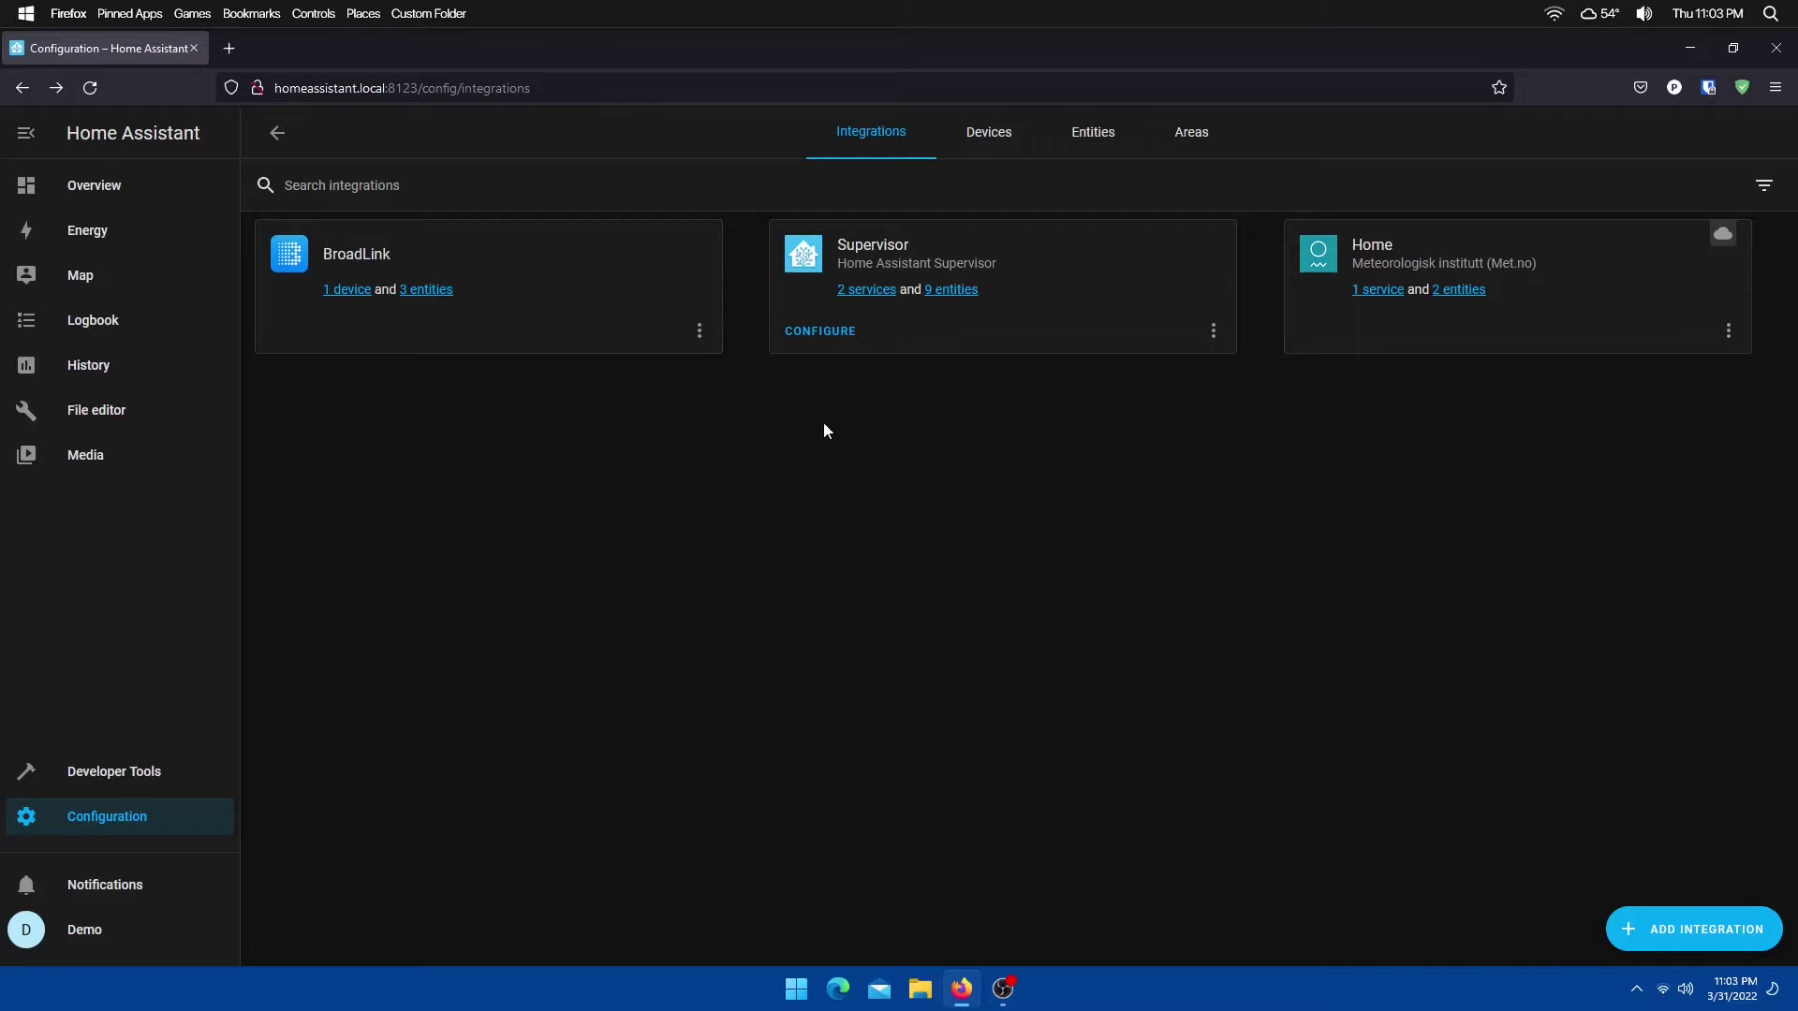
Choose the Remote: Learn Command service in Developer Tools, searching 'remote.lear'
left_click(142, 779)
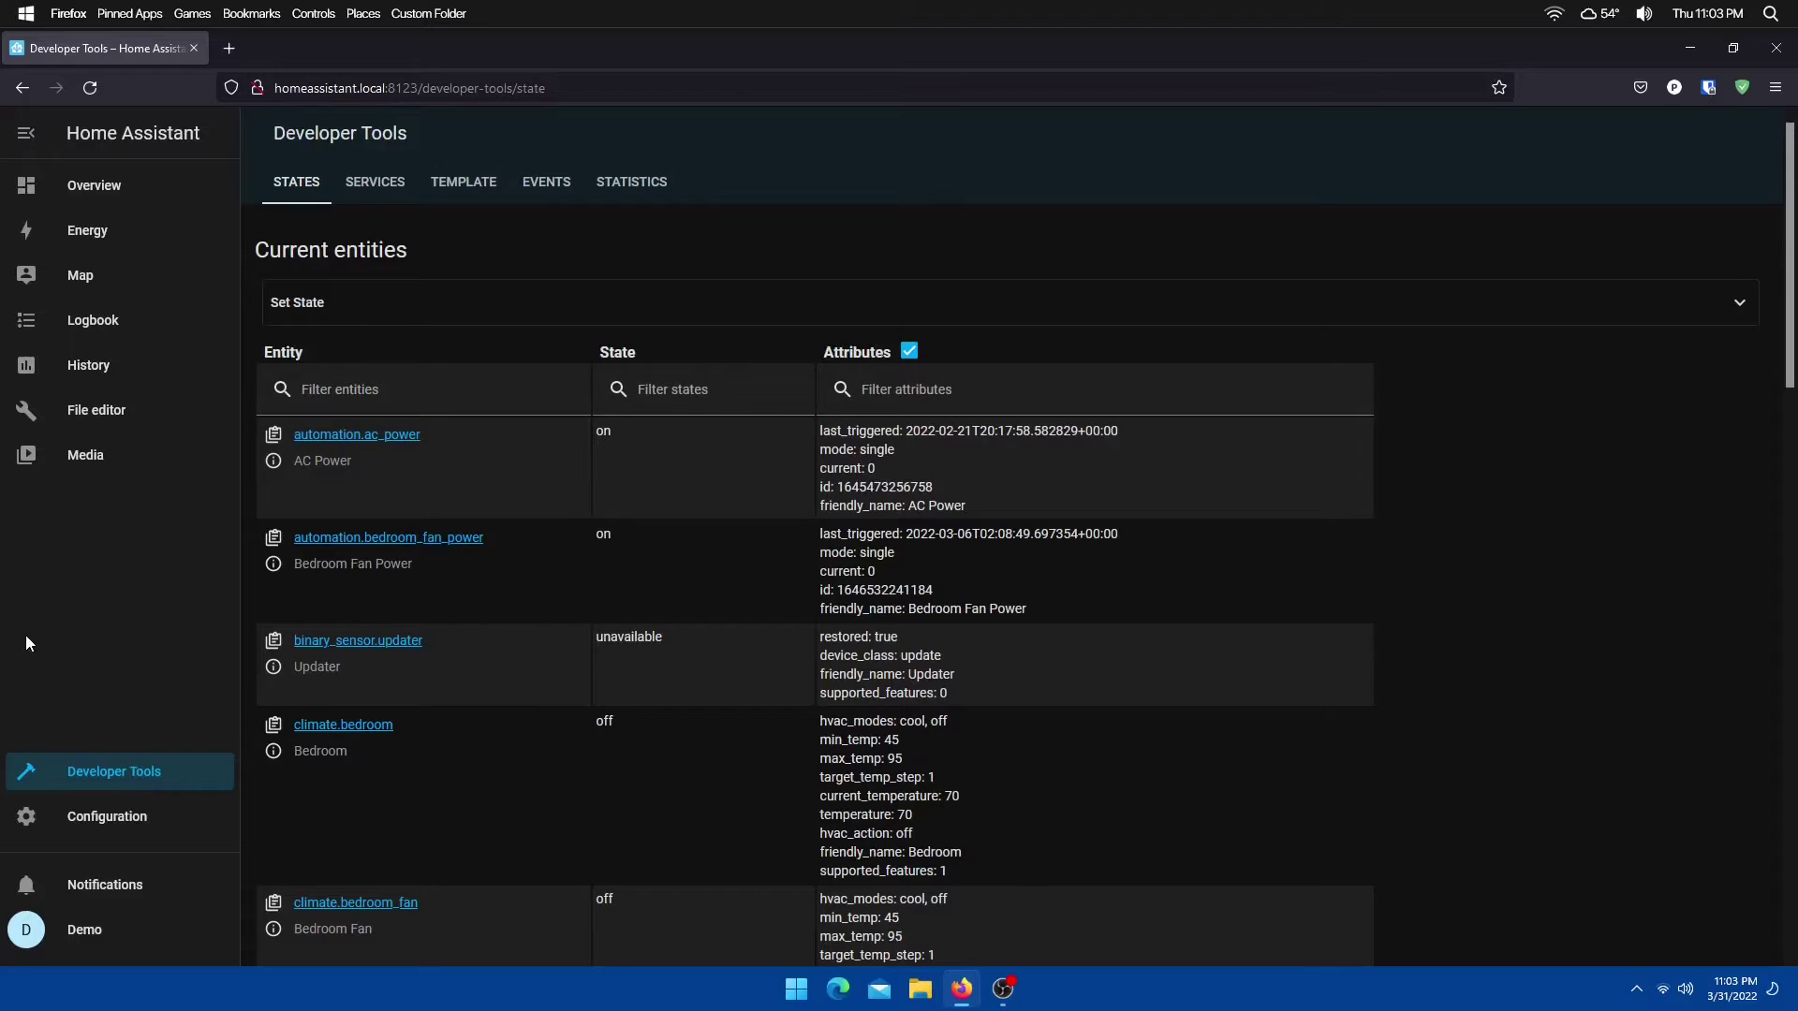
left_click(366, 198)
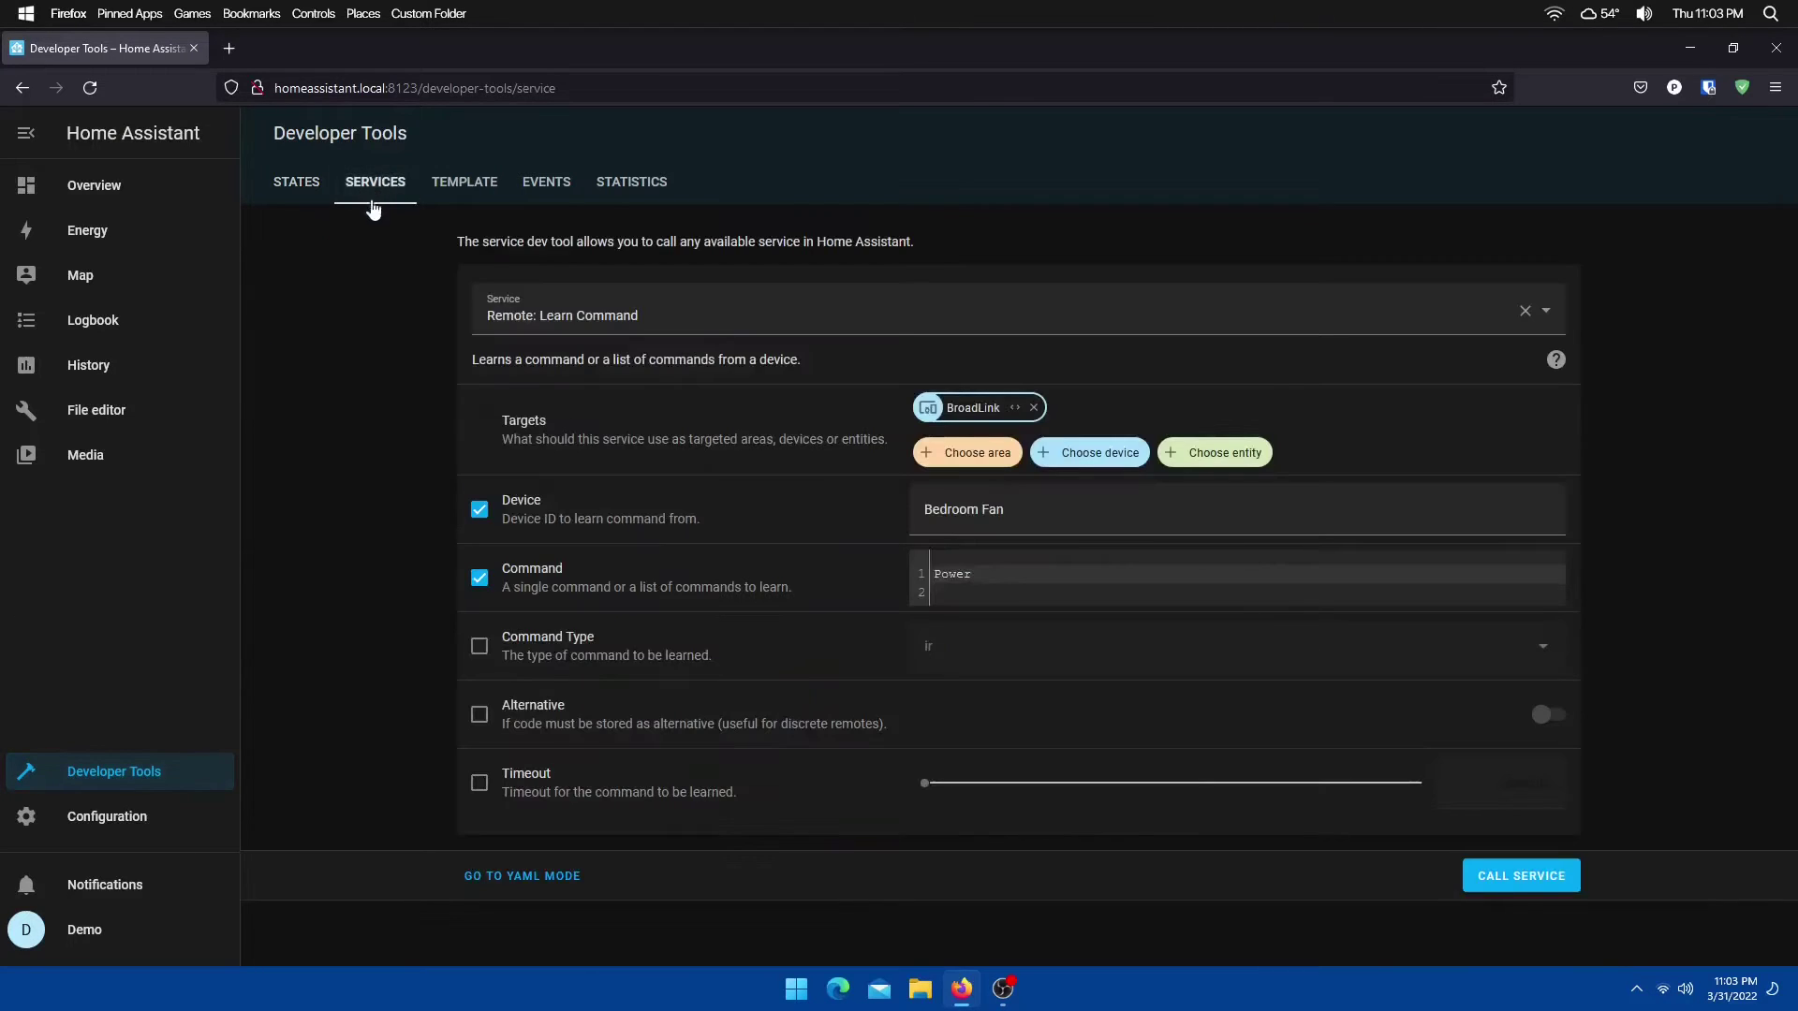
left_click(476, 325)
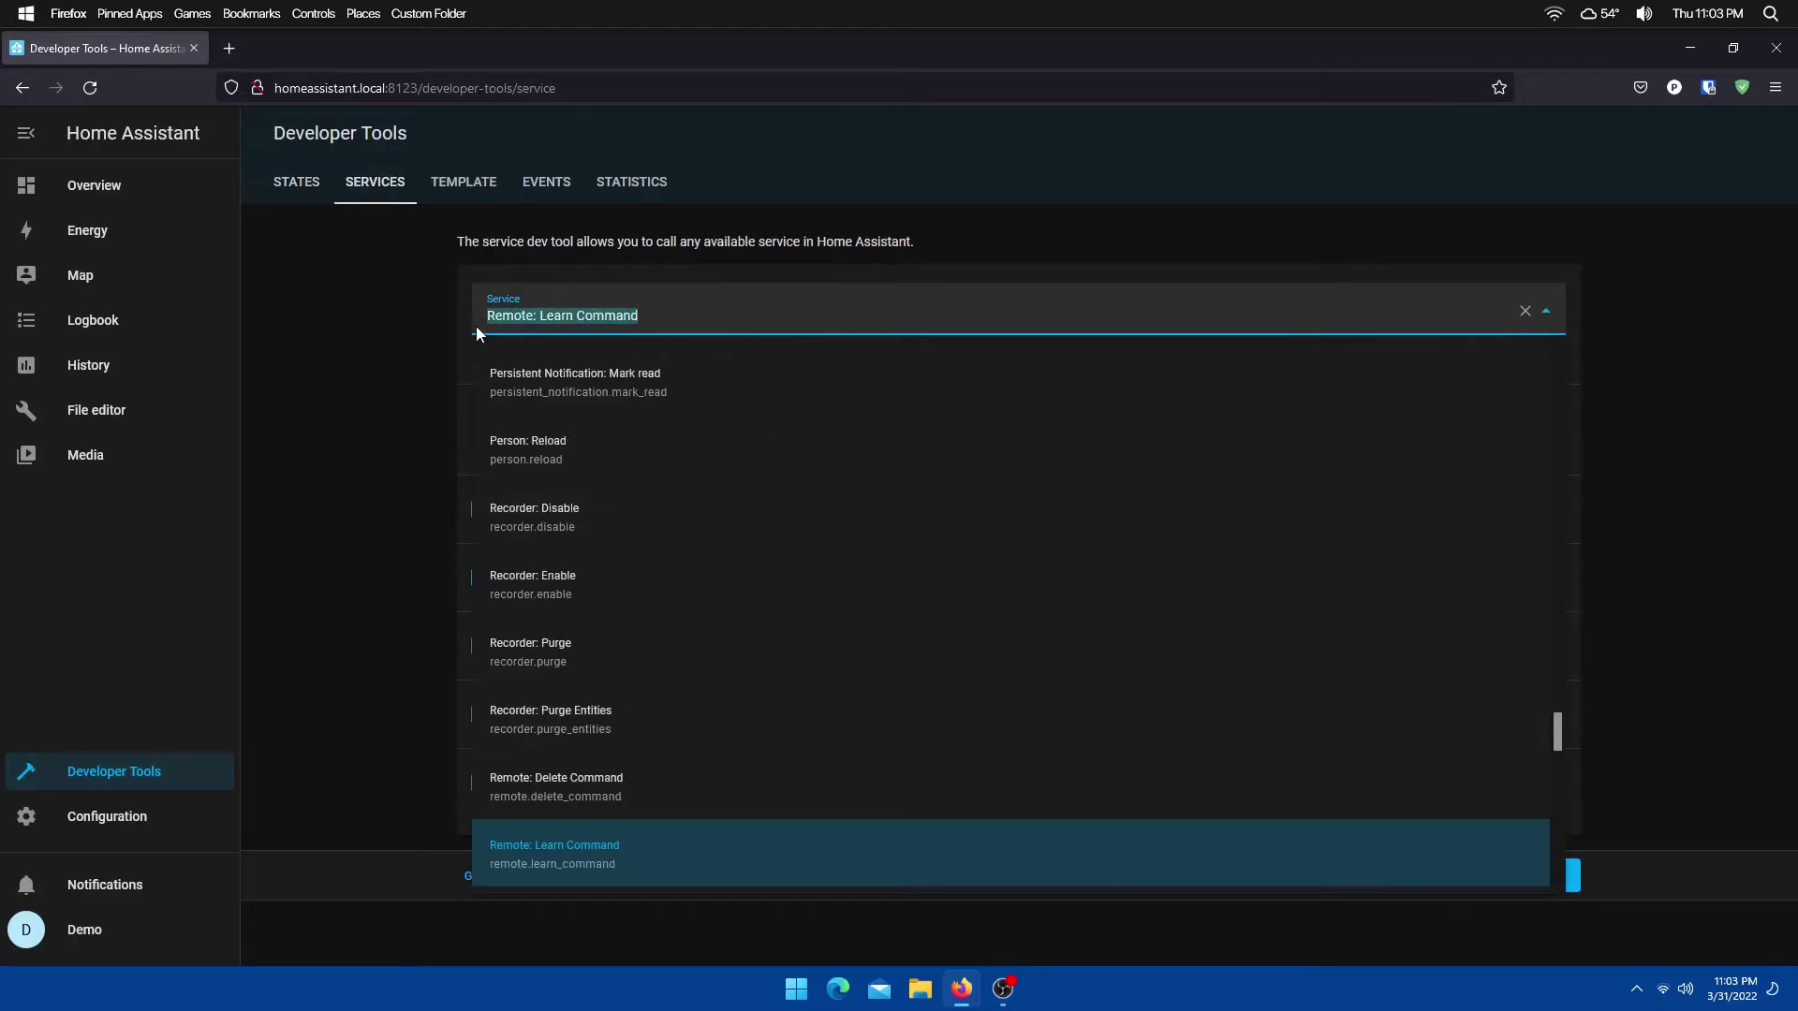
type("remote")
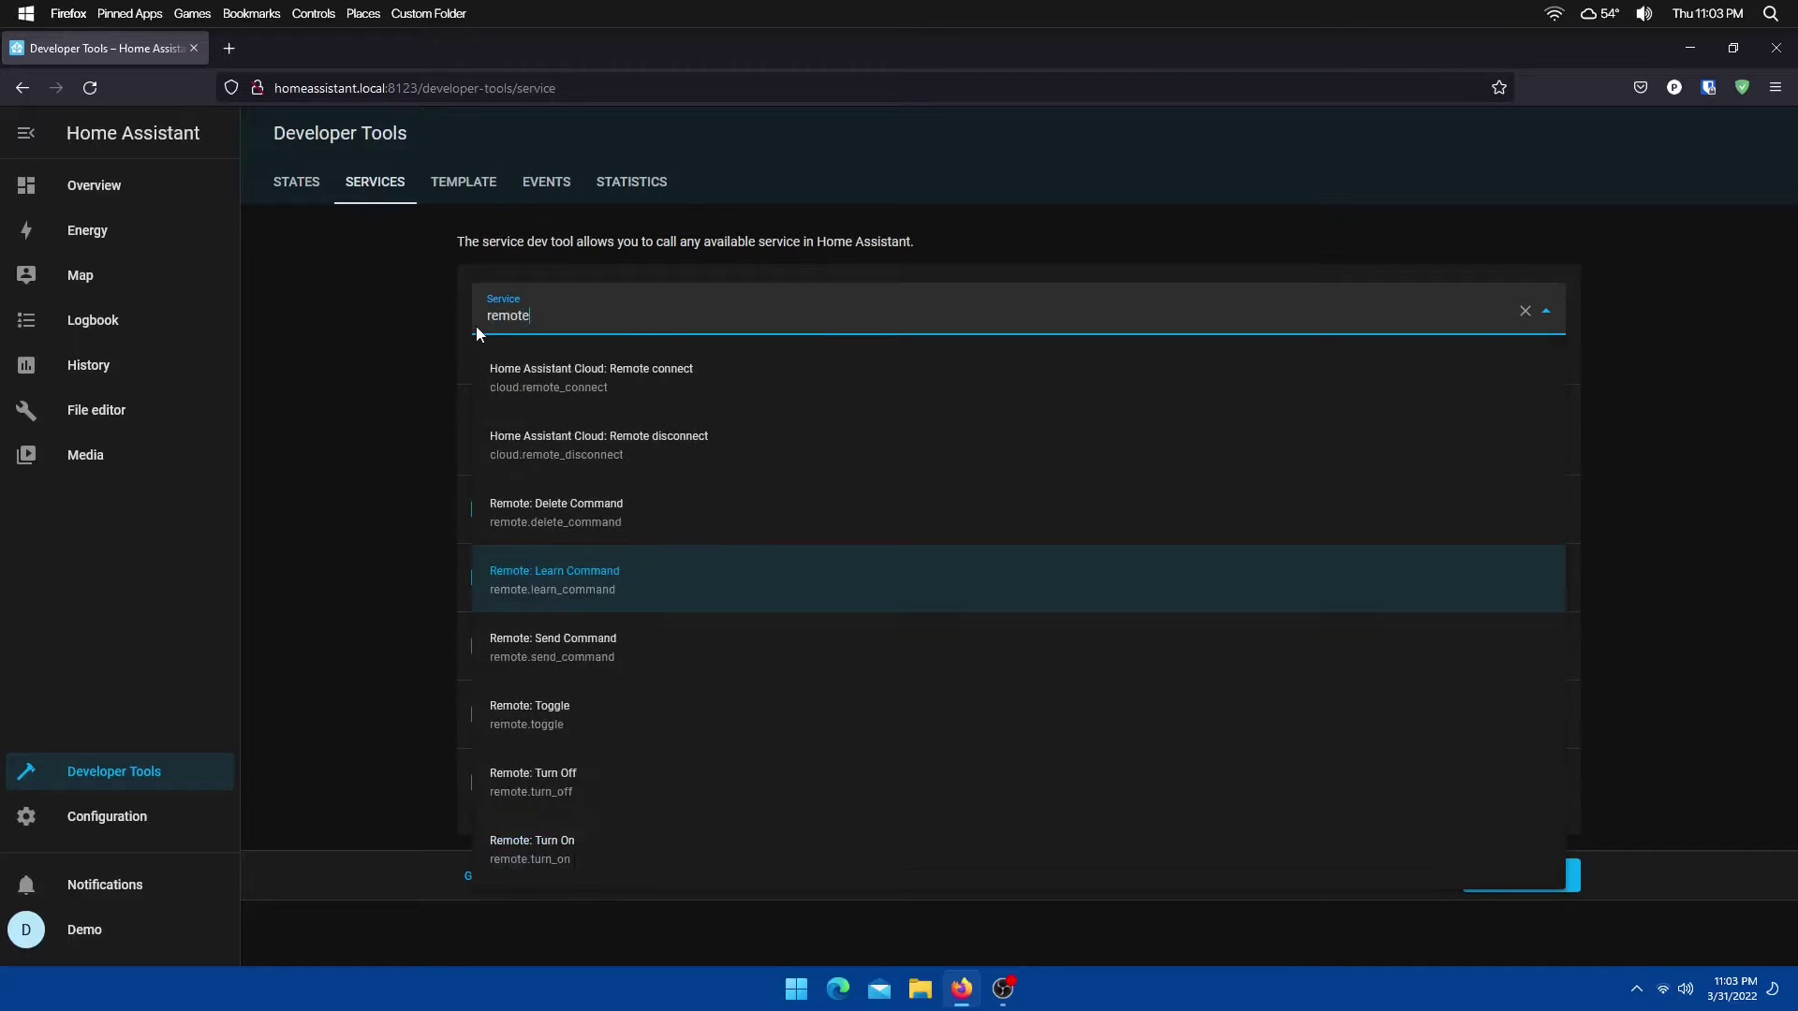
type(".lear")
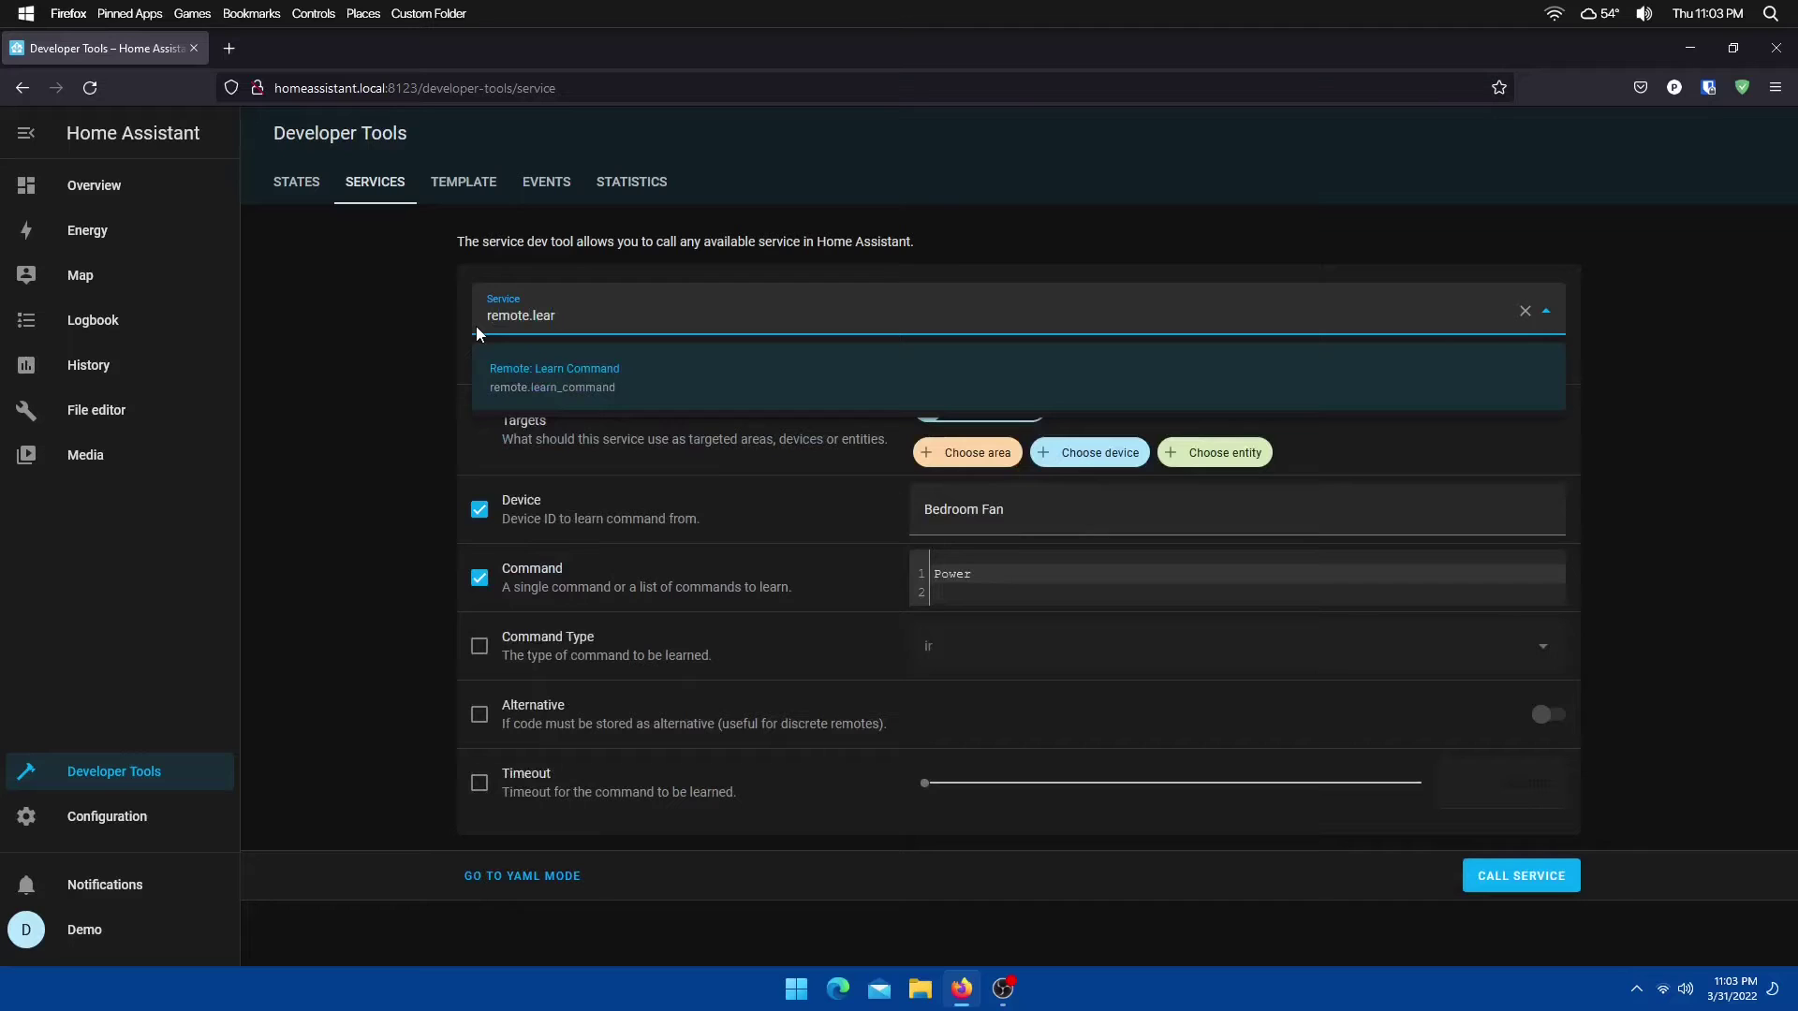
left_click(640, 367)
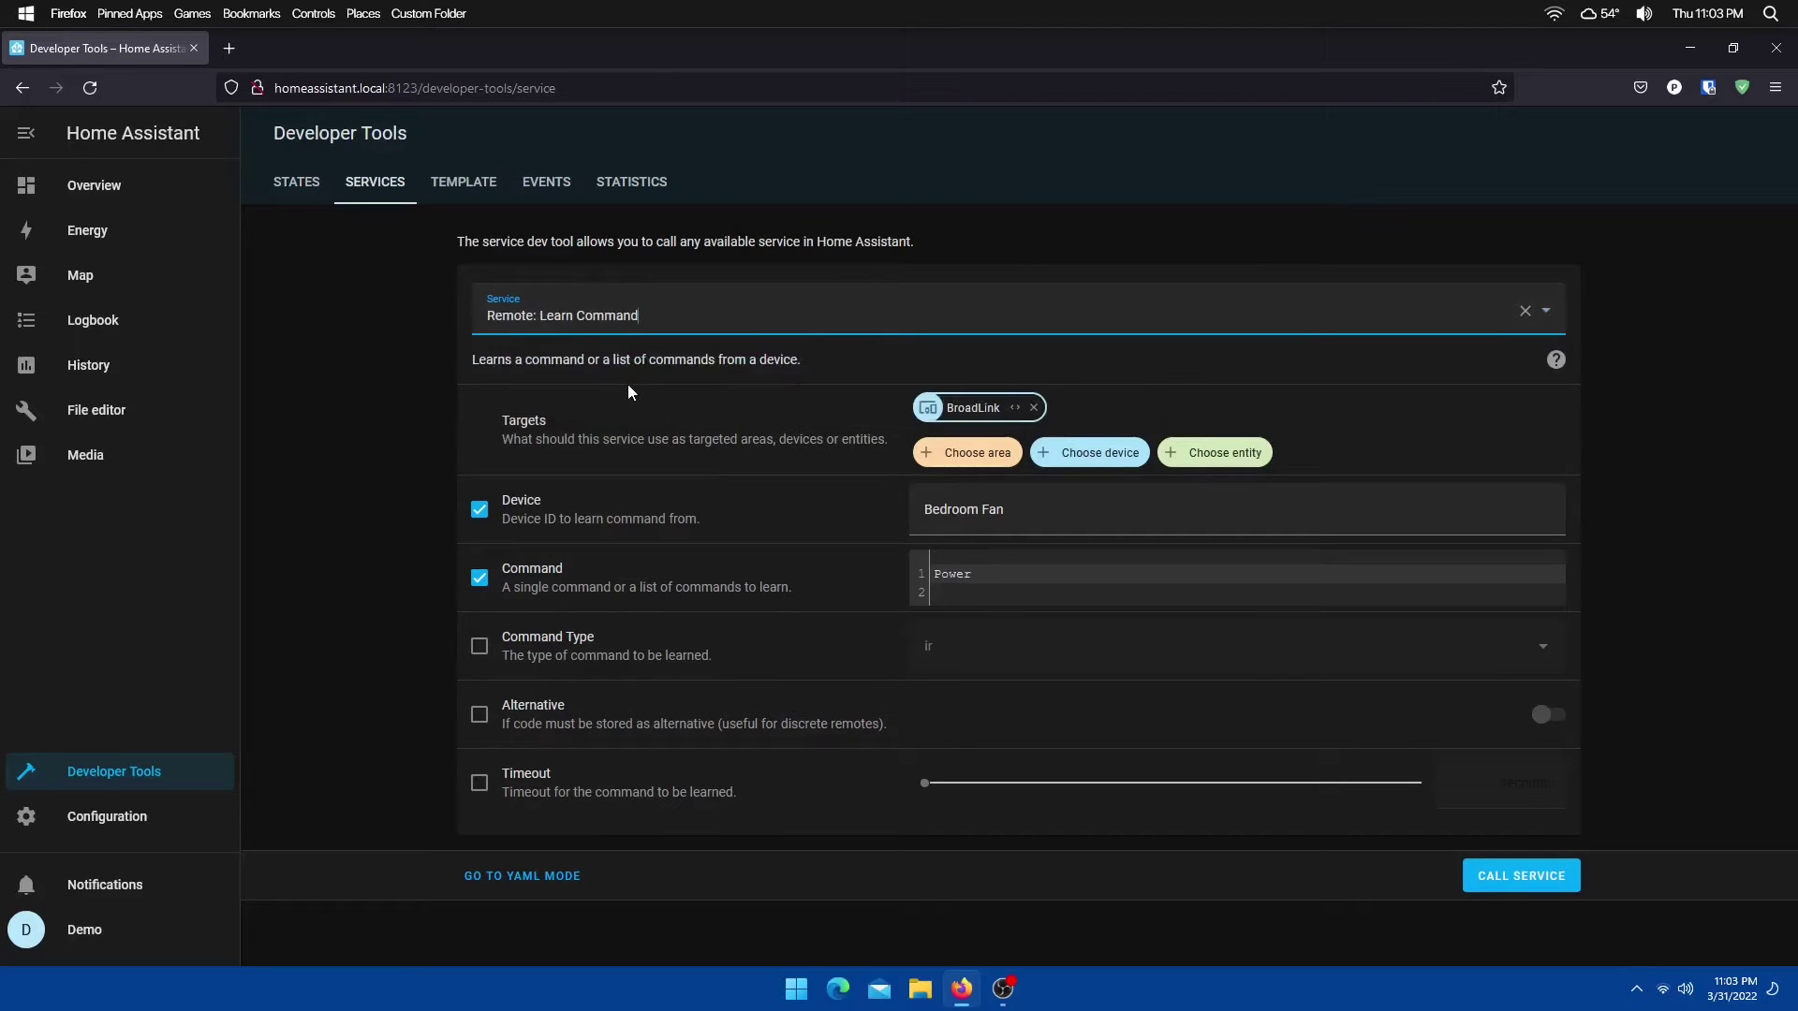
Target the BroadLink device, set device name 'led strip' and command 'light on'
left_click(1075, 454)
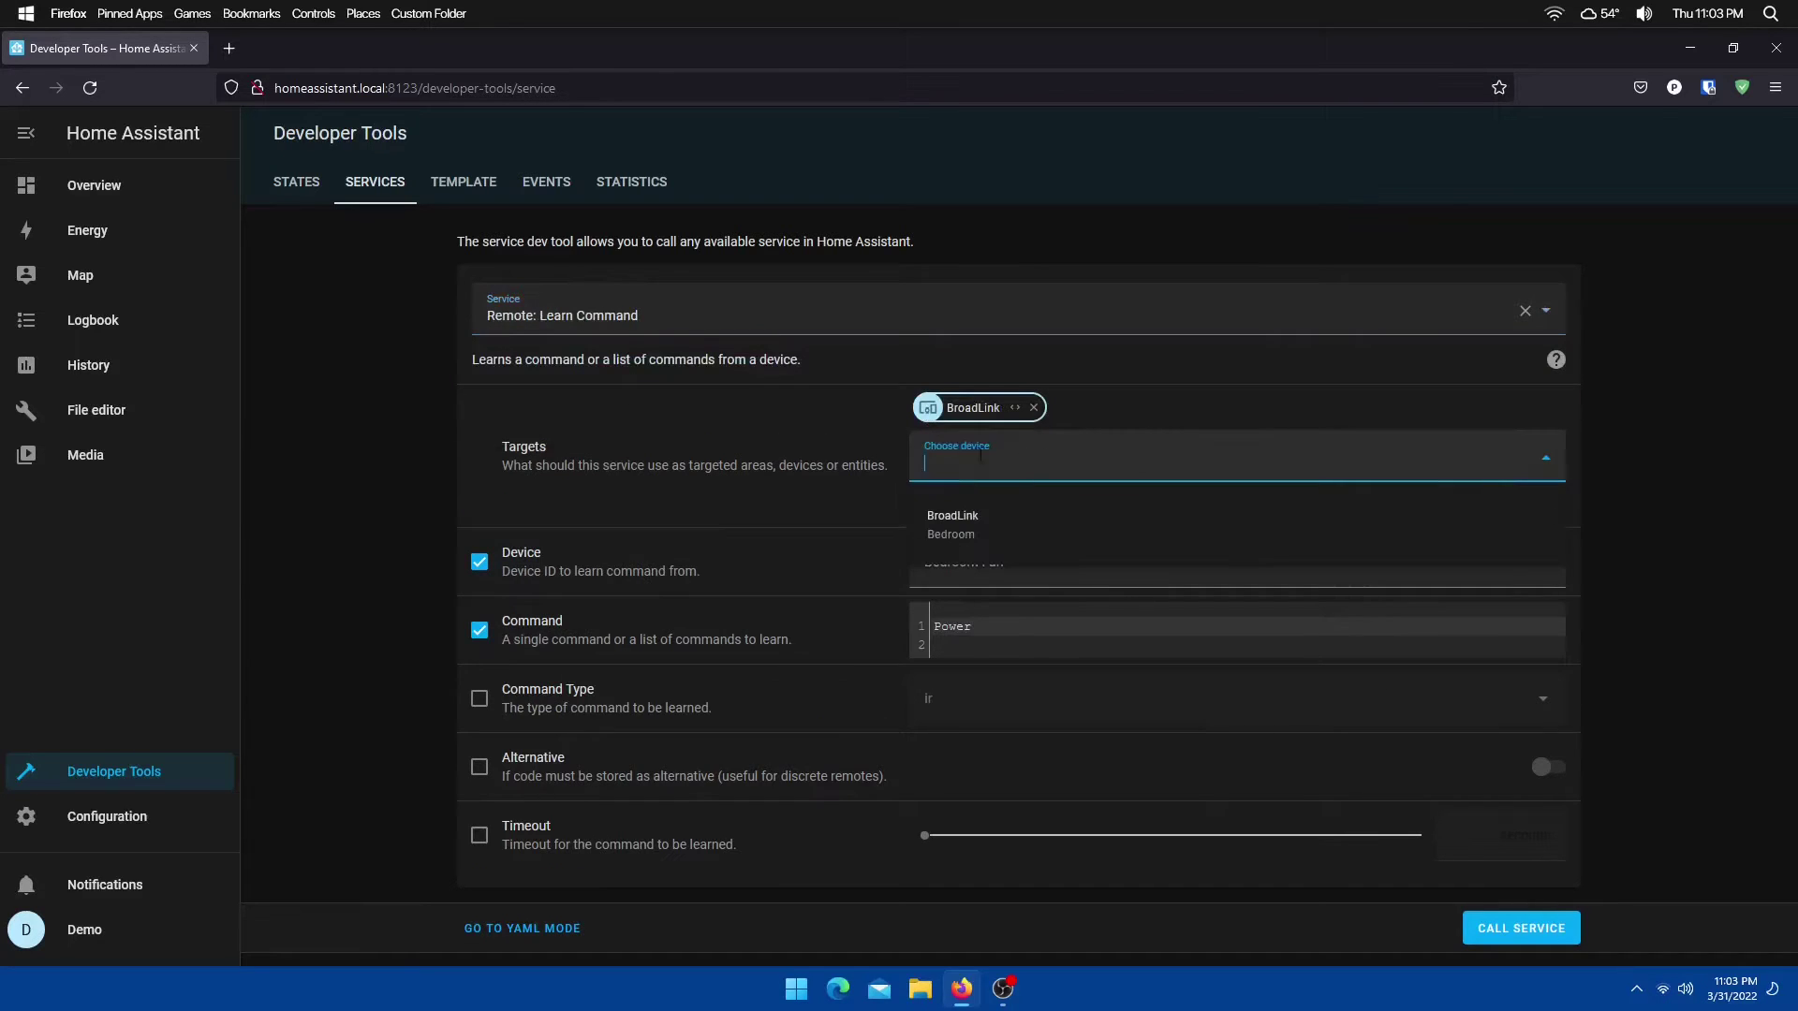
left_click(949, 527)
left_click_drag(1042, 506, 876, 522)
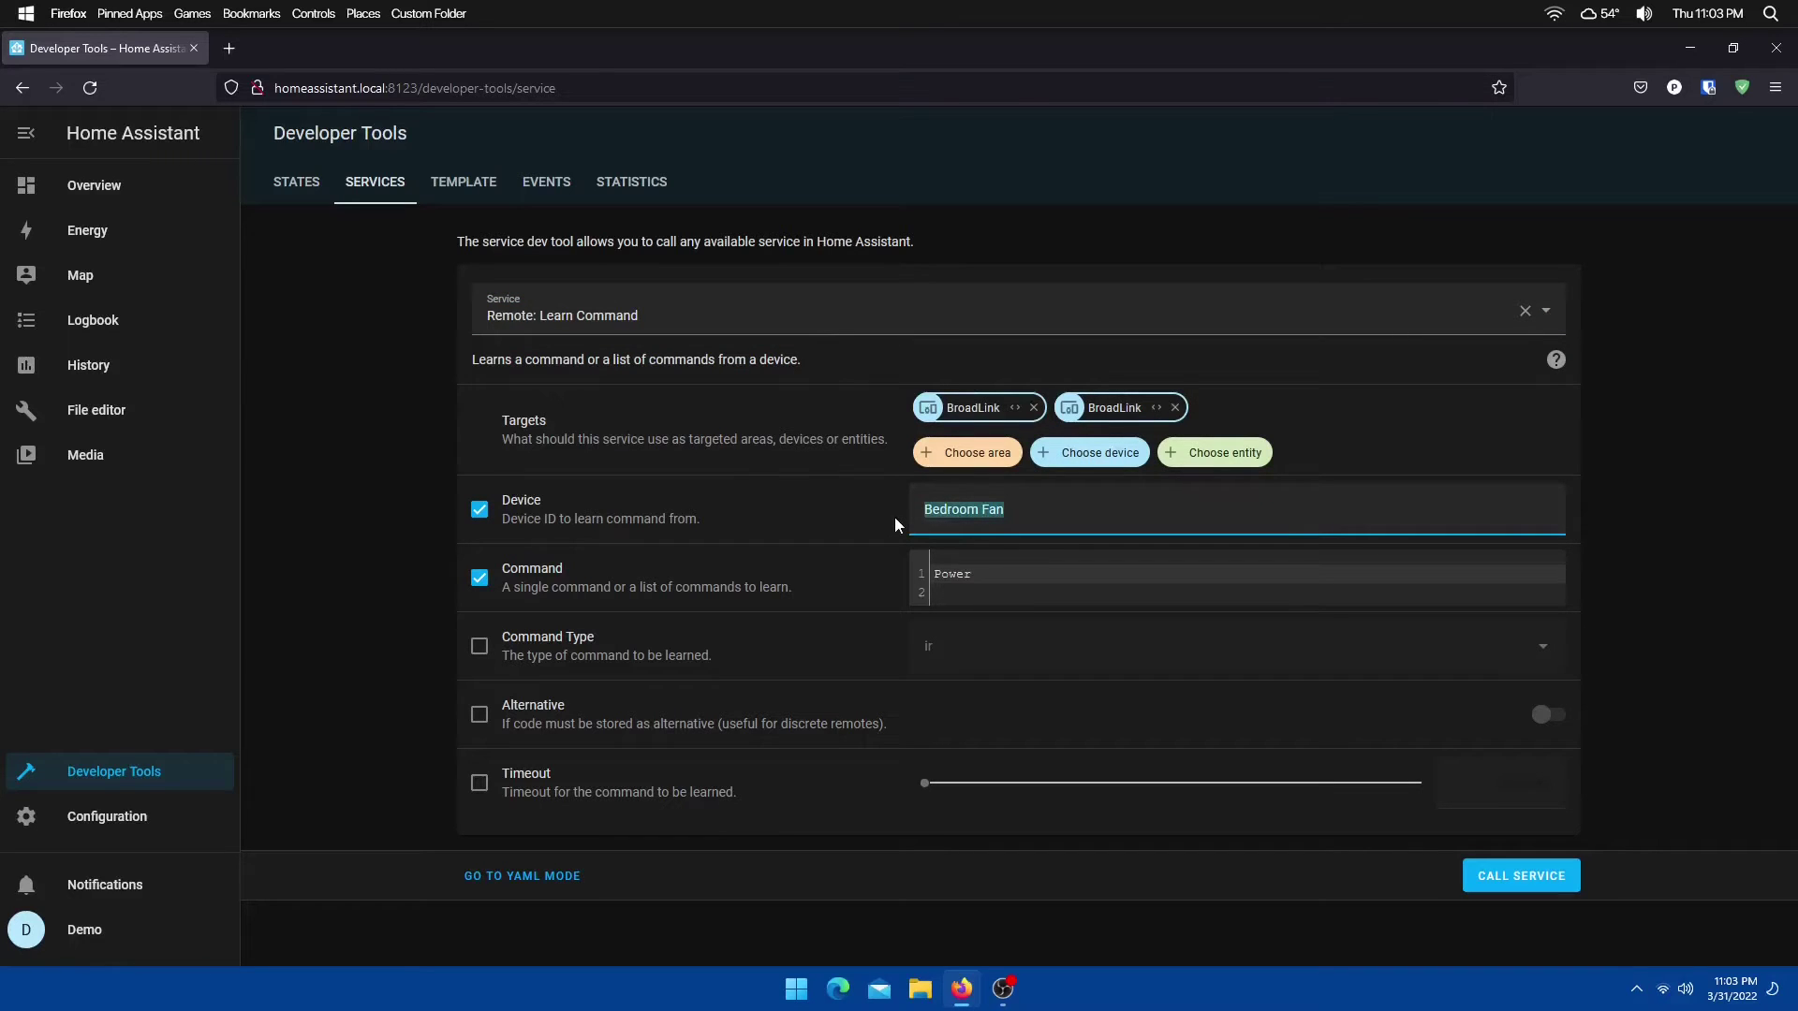
type("Name")
double_click(964, 574)
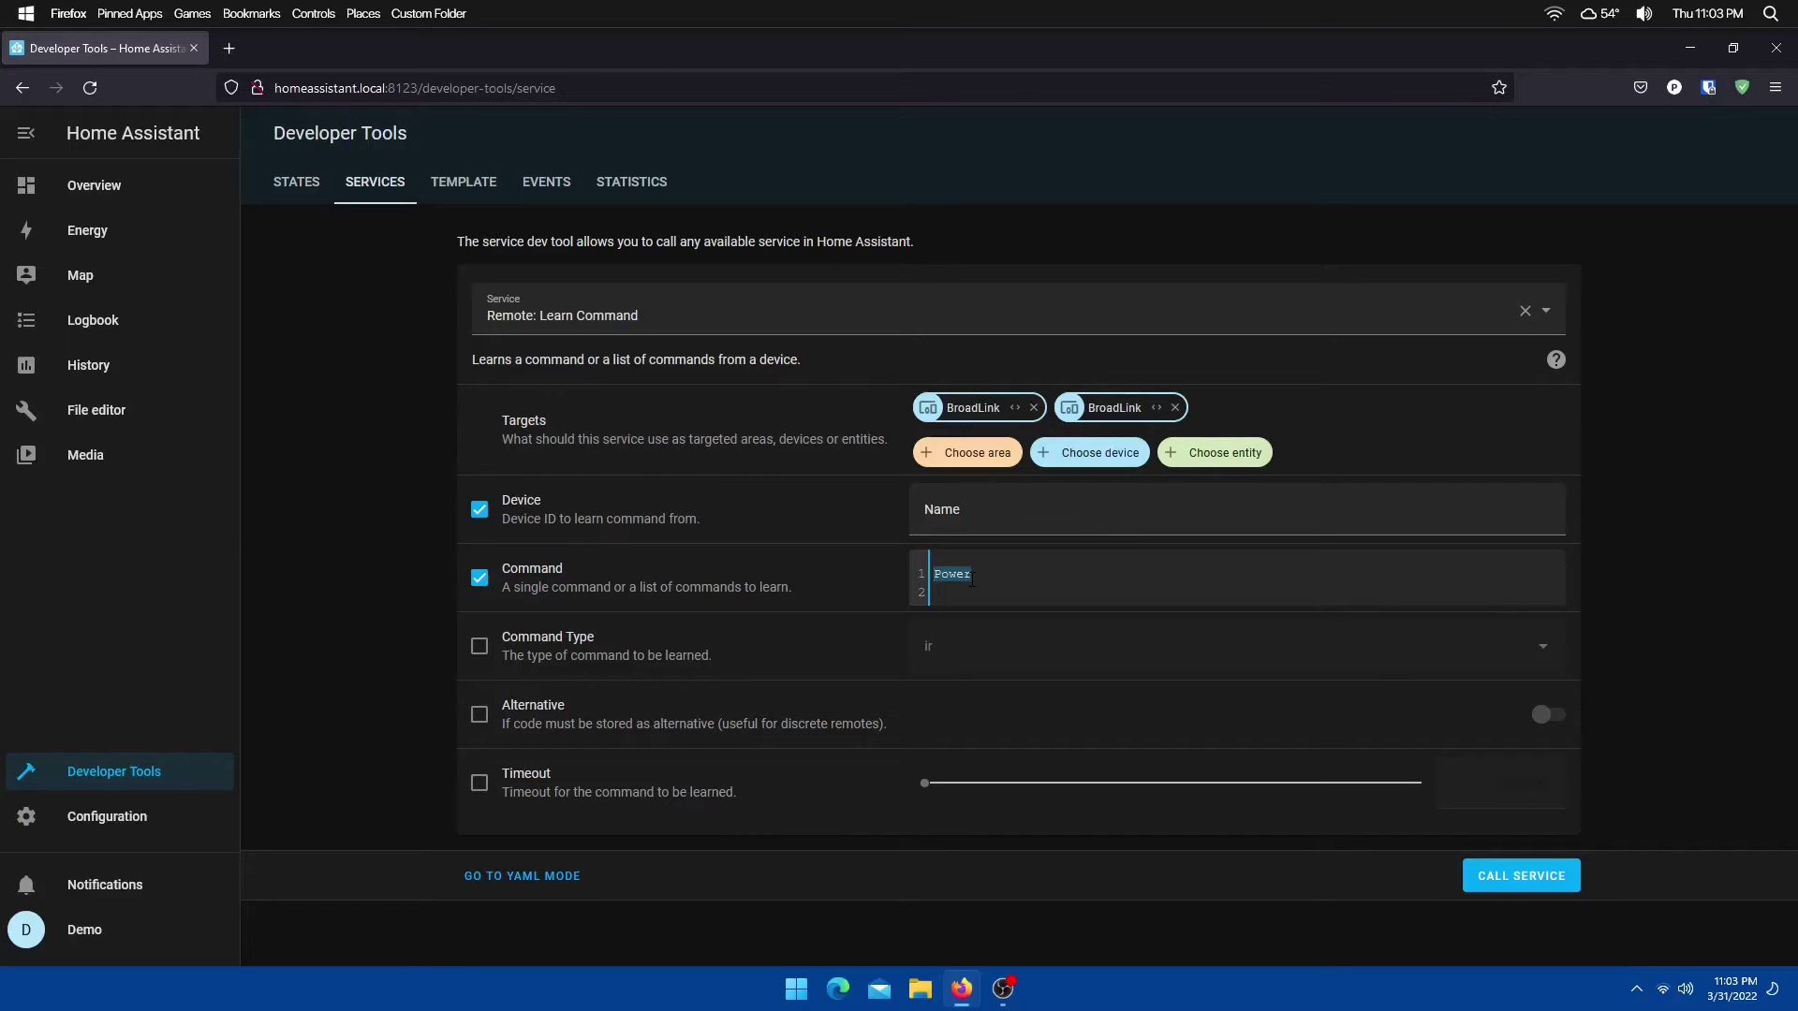
type("light on")
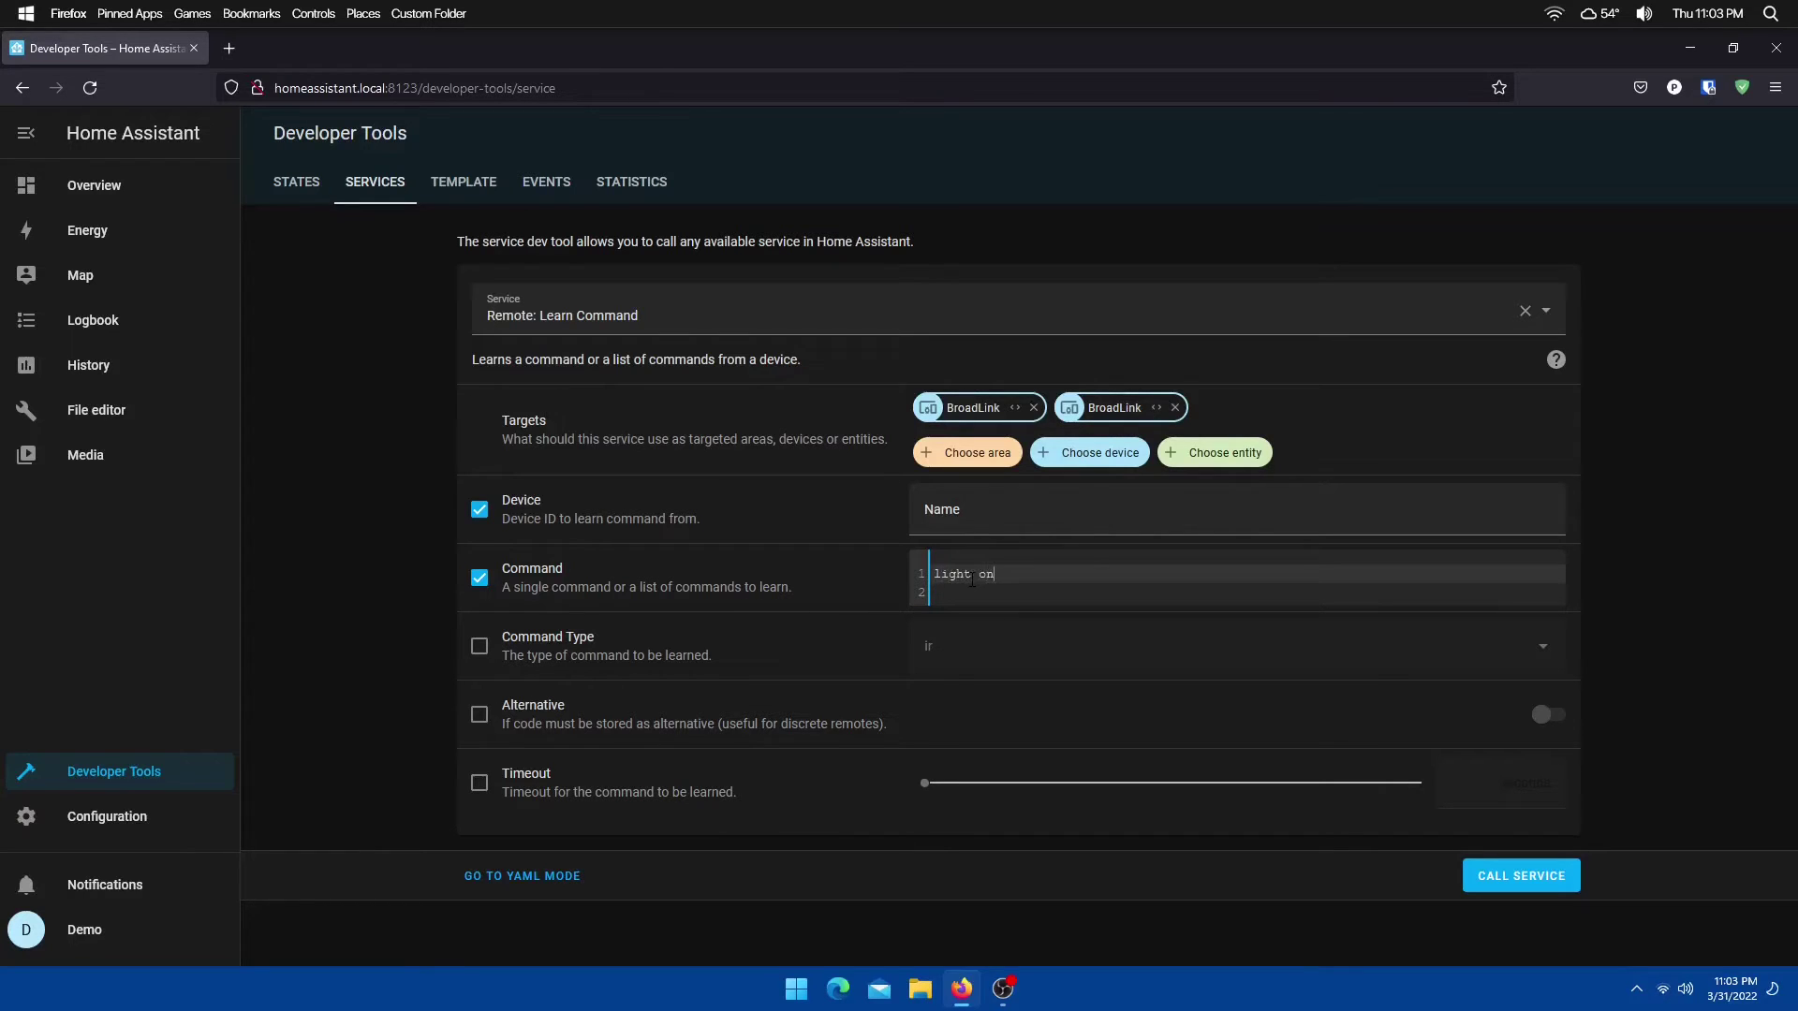
left_click_drag(964, 510, 894, 503)
type("led stri")
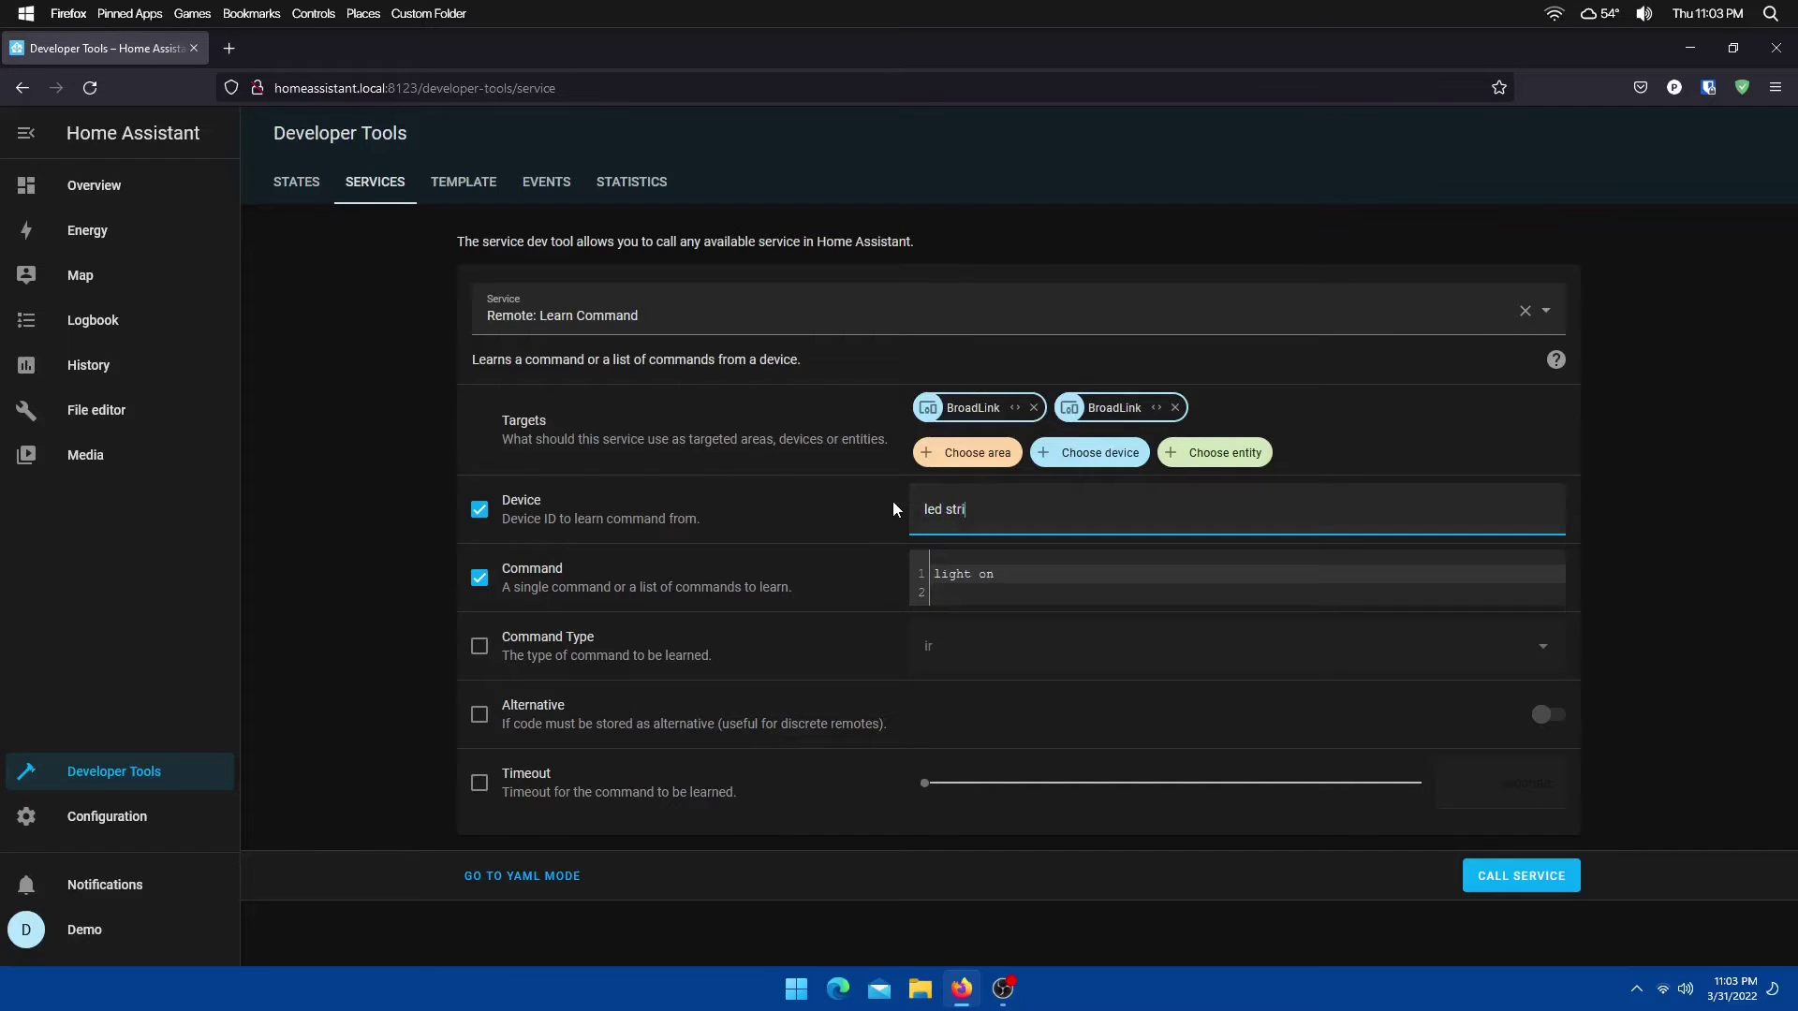
type("p")
Call the learn service and read the Learn command prompt in Notifications
left_click(1509, 885)
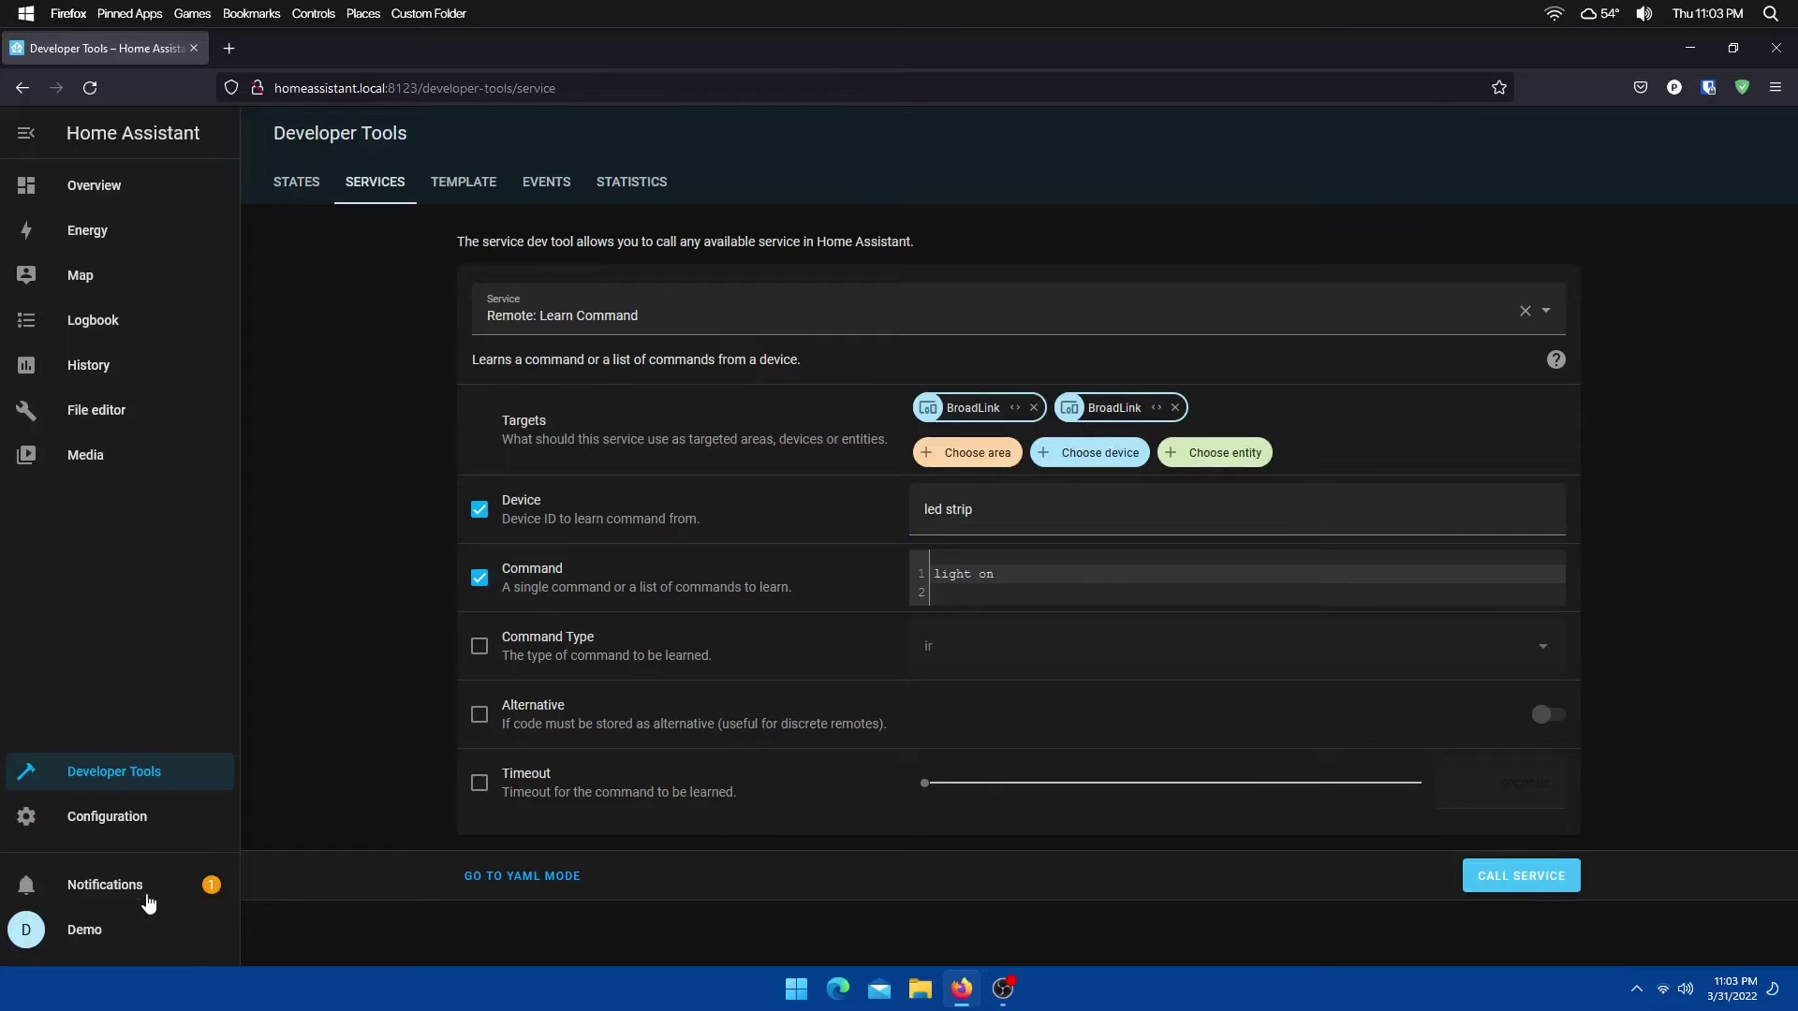
left_click(122, 886)
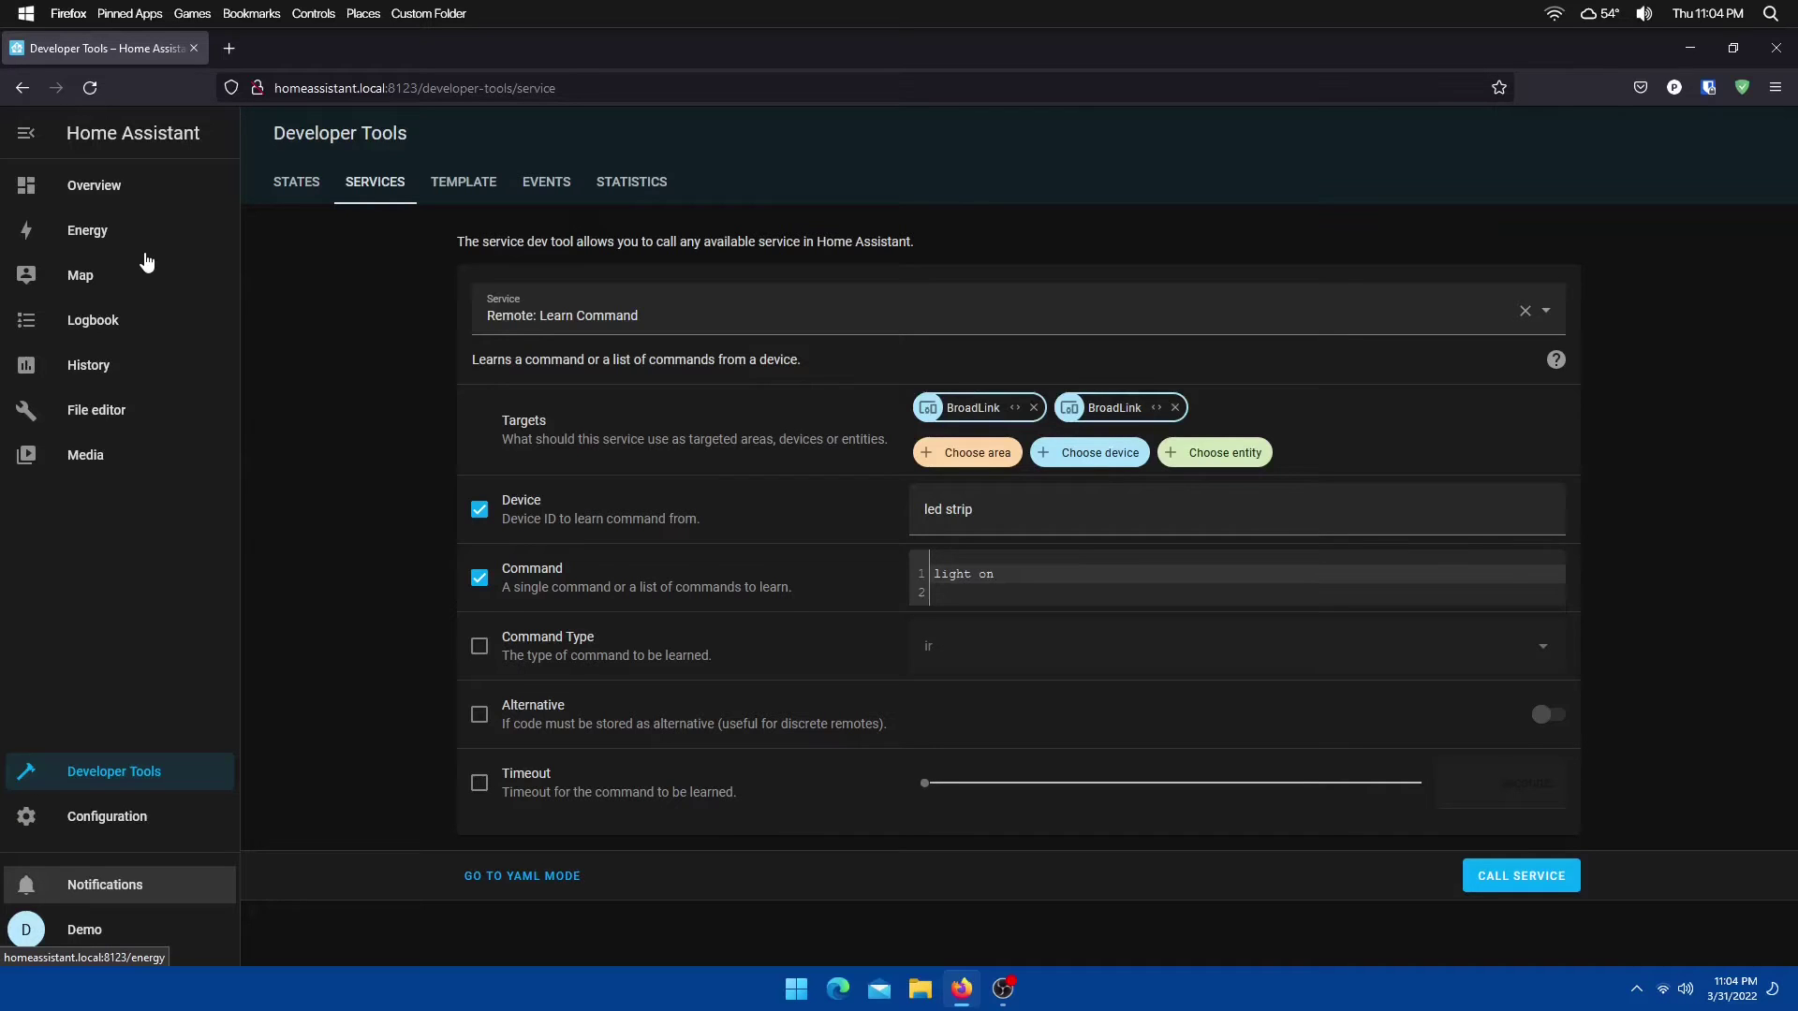
Clear the targets and switch the service to Remote: Send Command
left_click(1034, 407)
left_click(1034, 407)
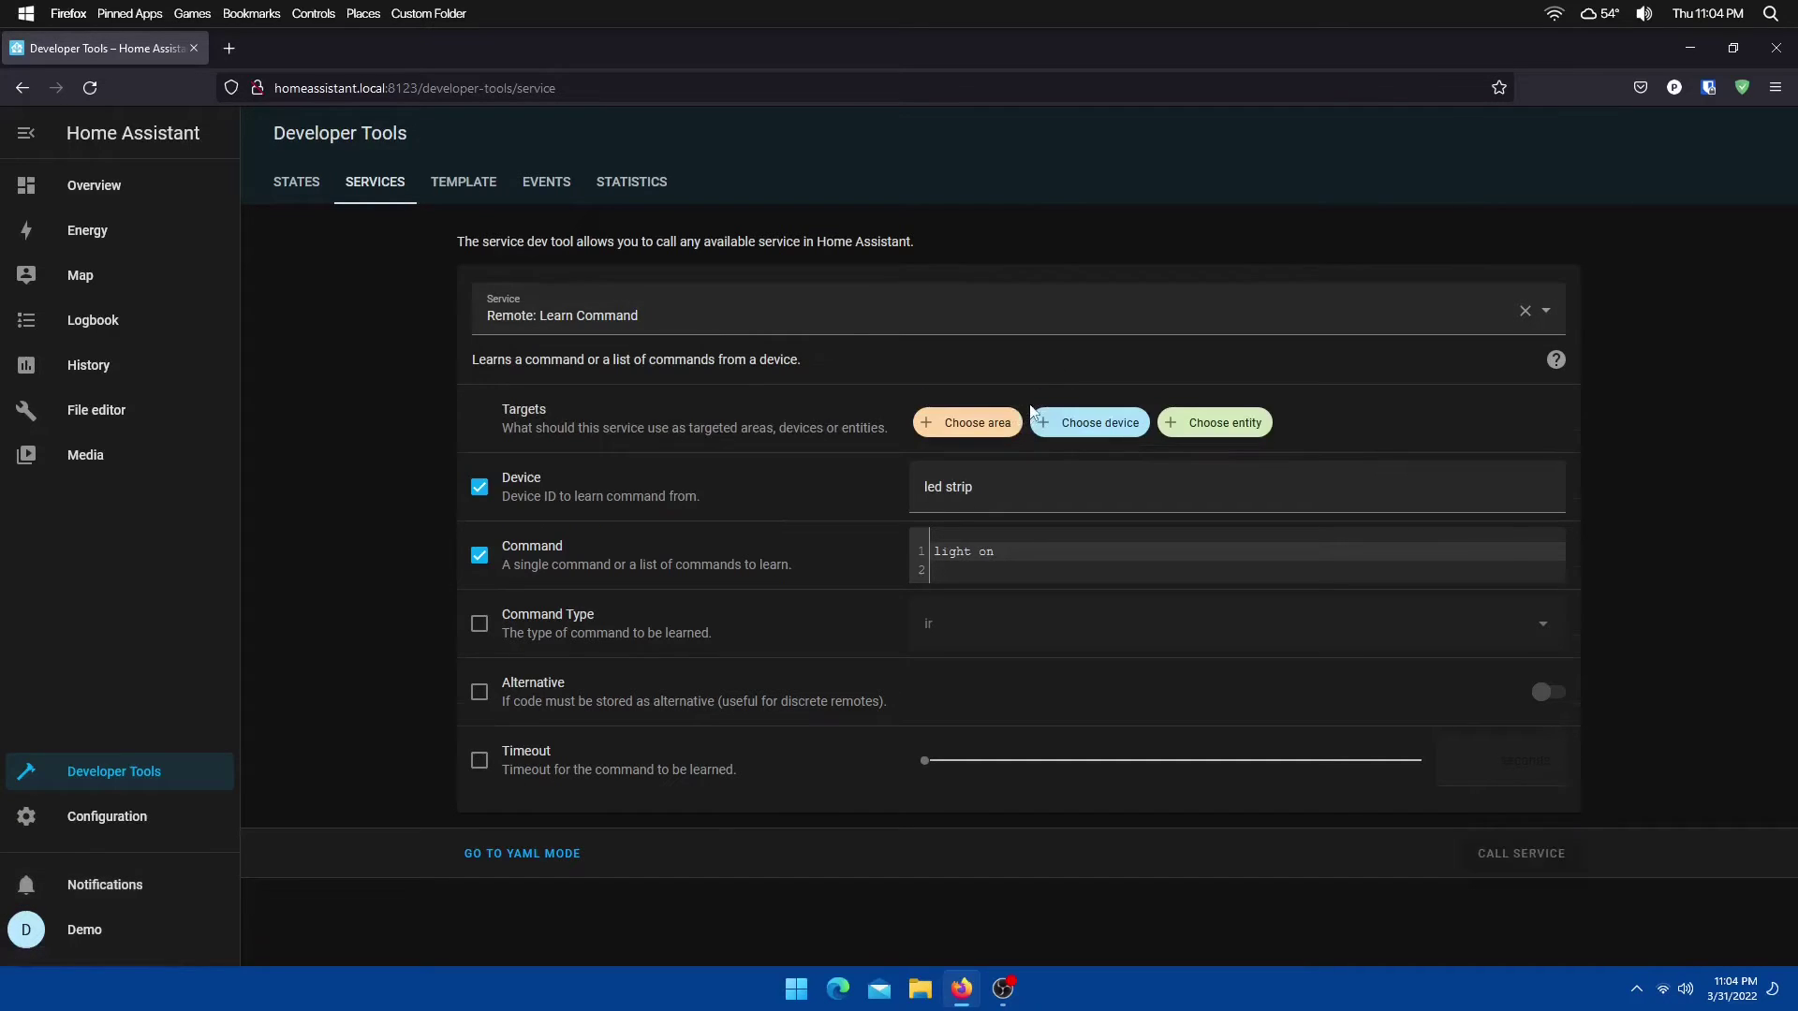
left_click(744, 315)
key("ctrl+a")
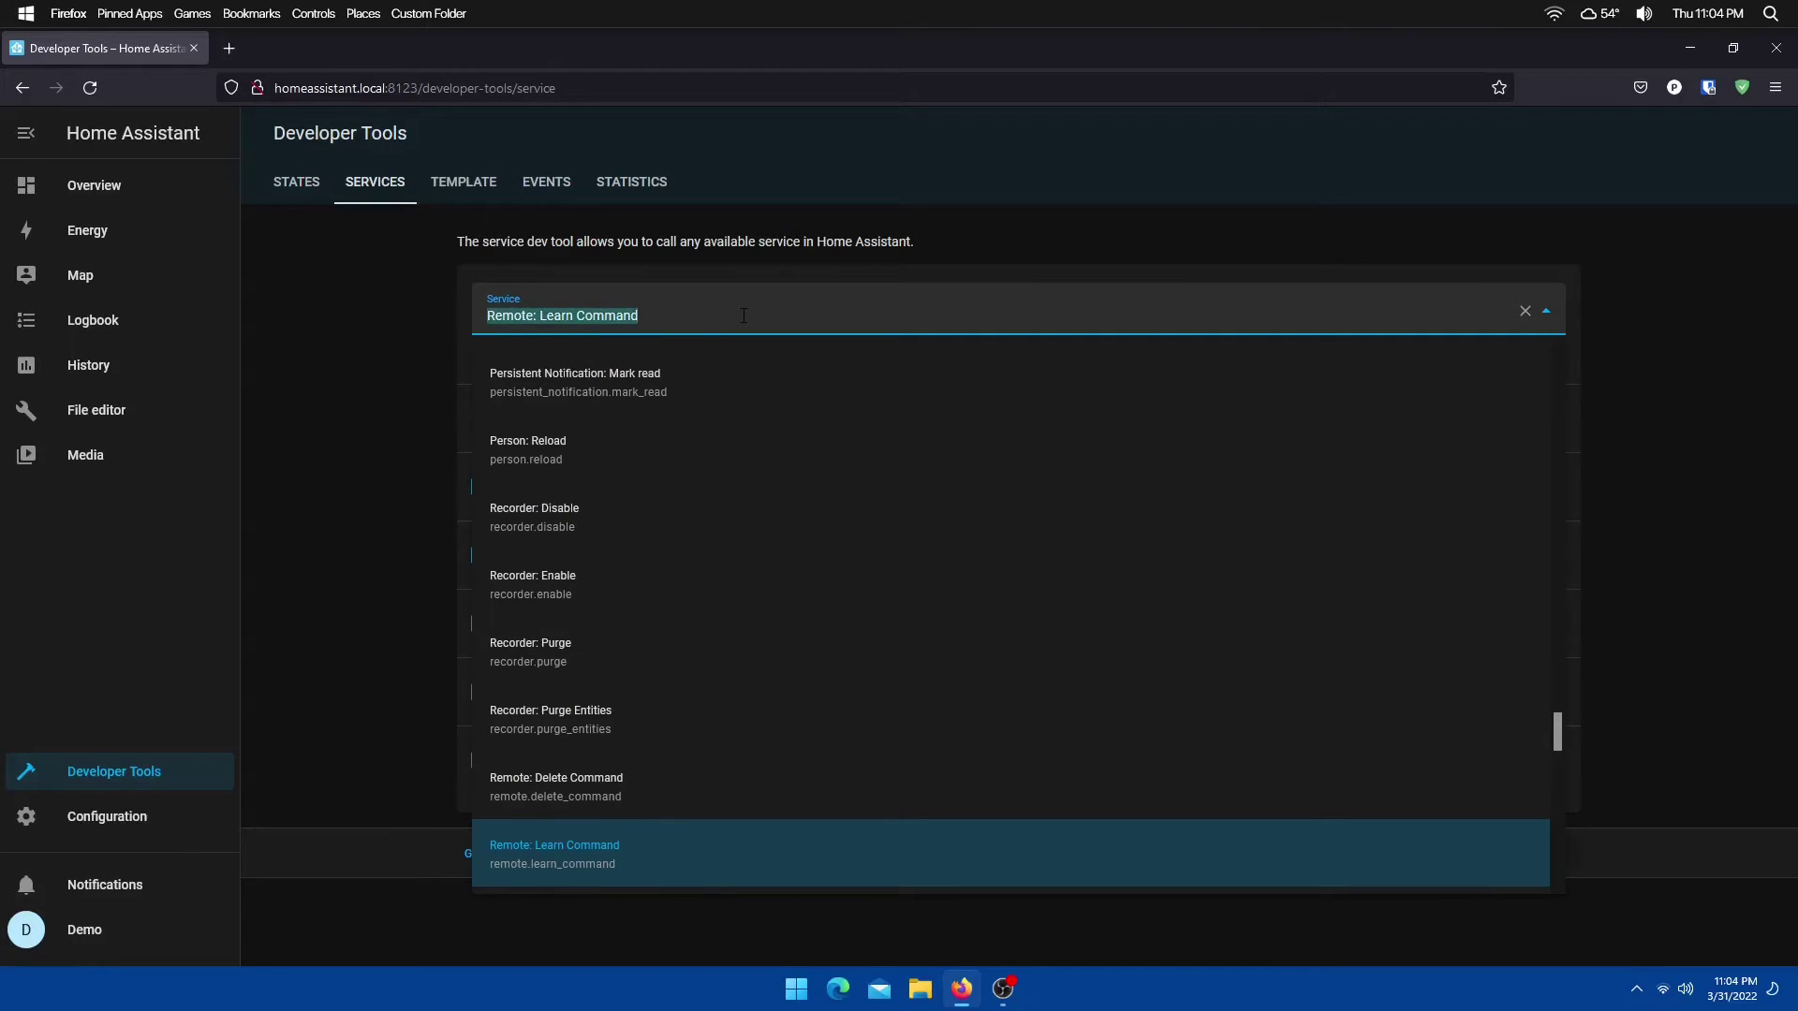
type("remote.")
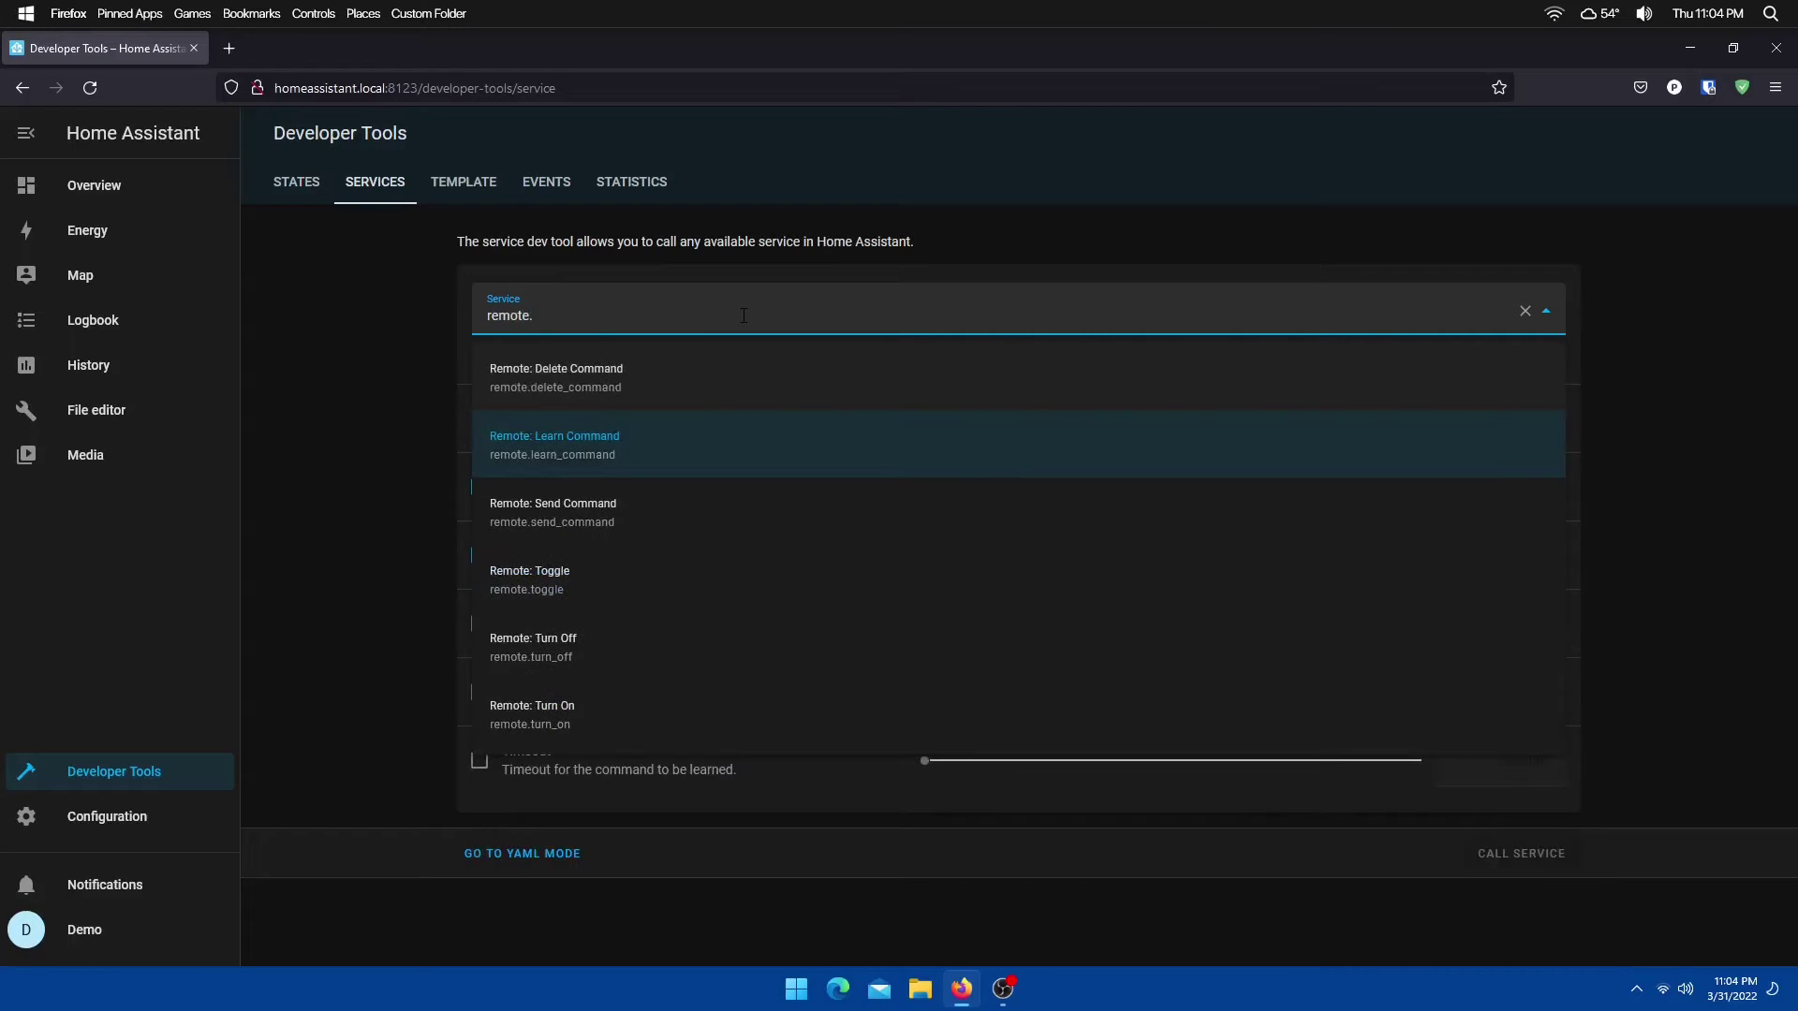
left_click(608, 515)
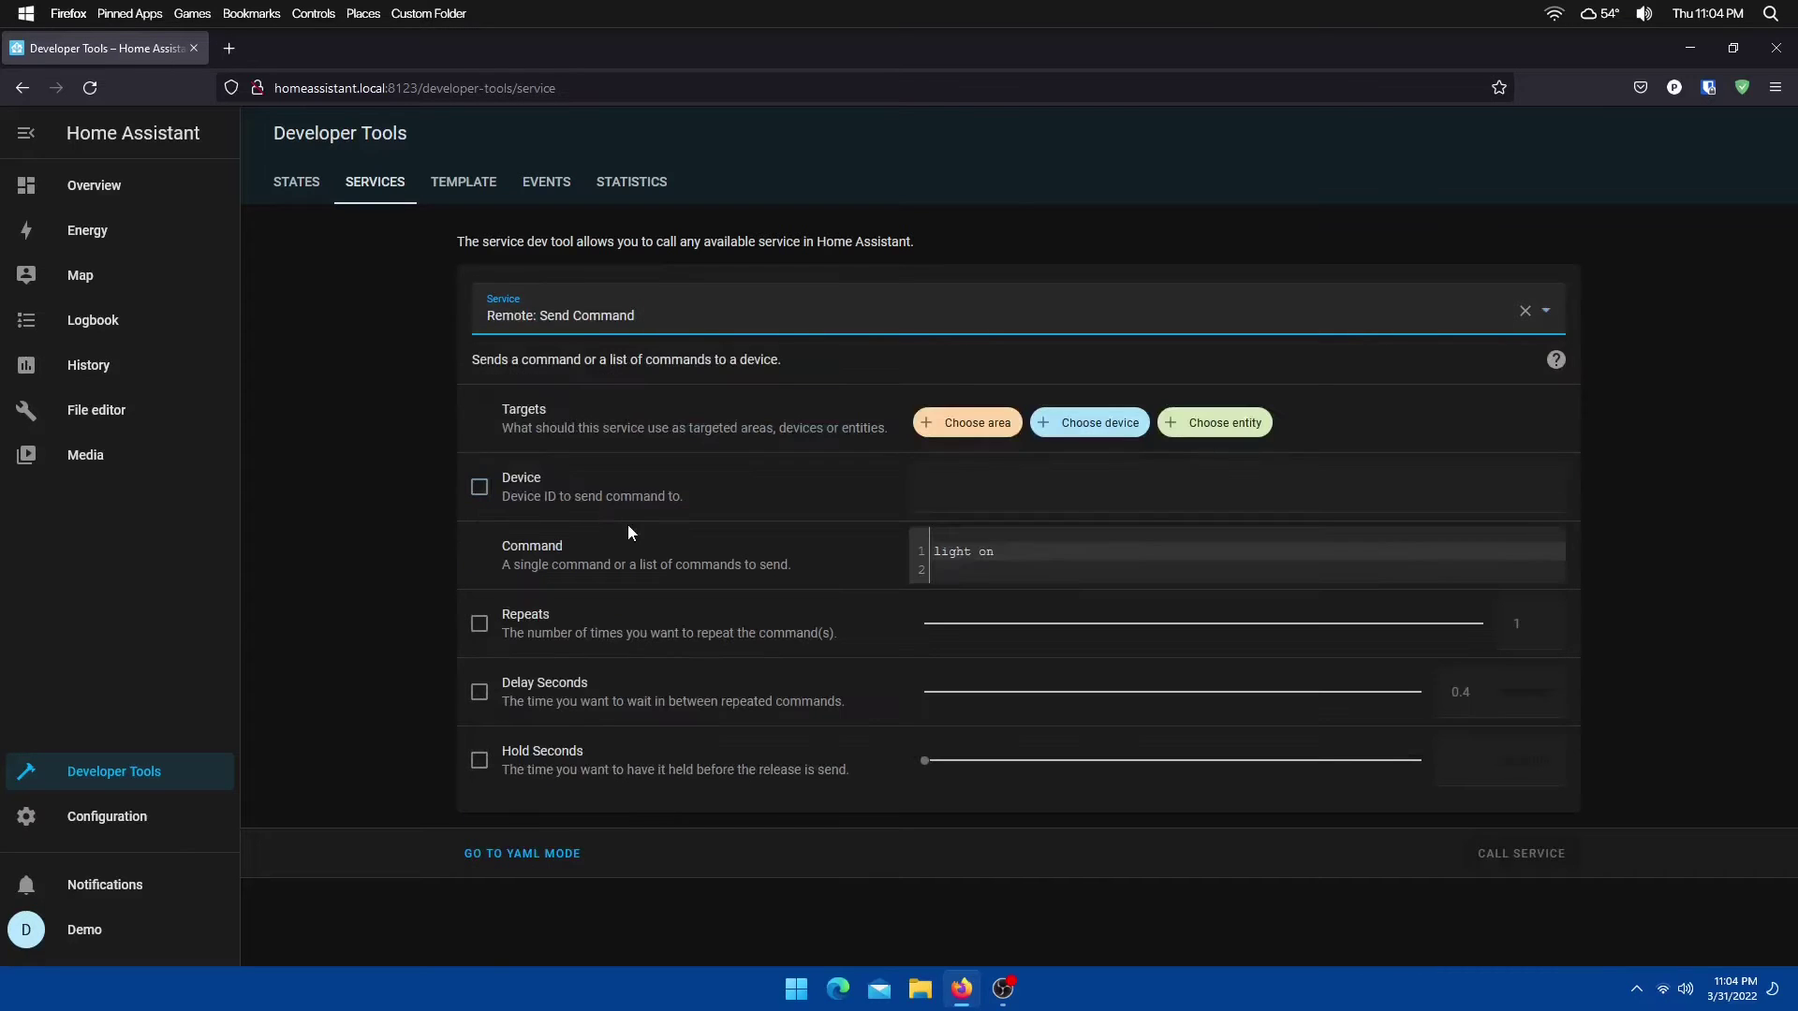
Set device 'led strip', target BroadLink, and call the send service
left_click(479, 487)
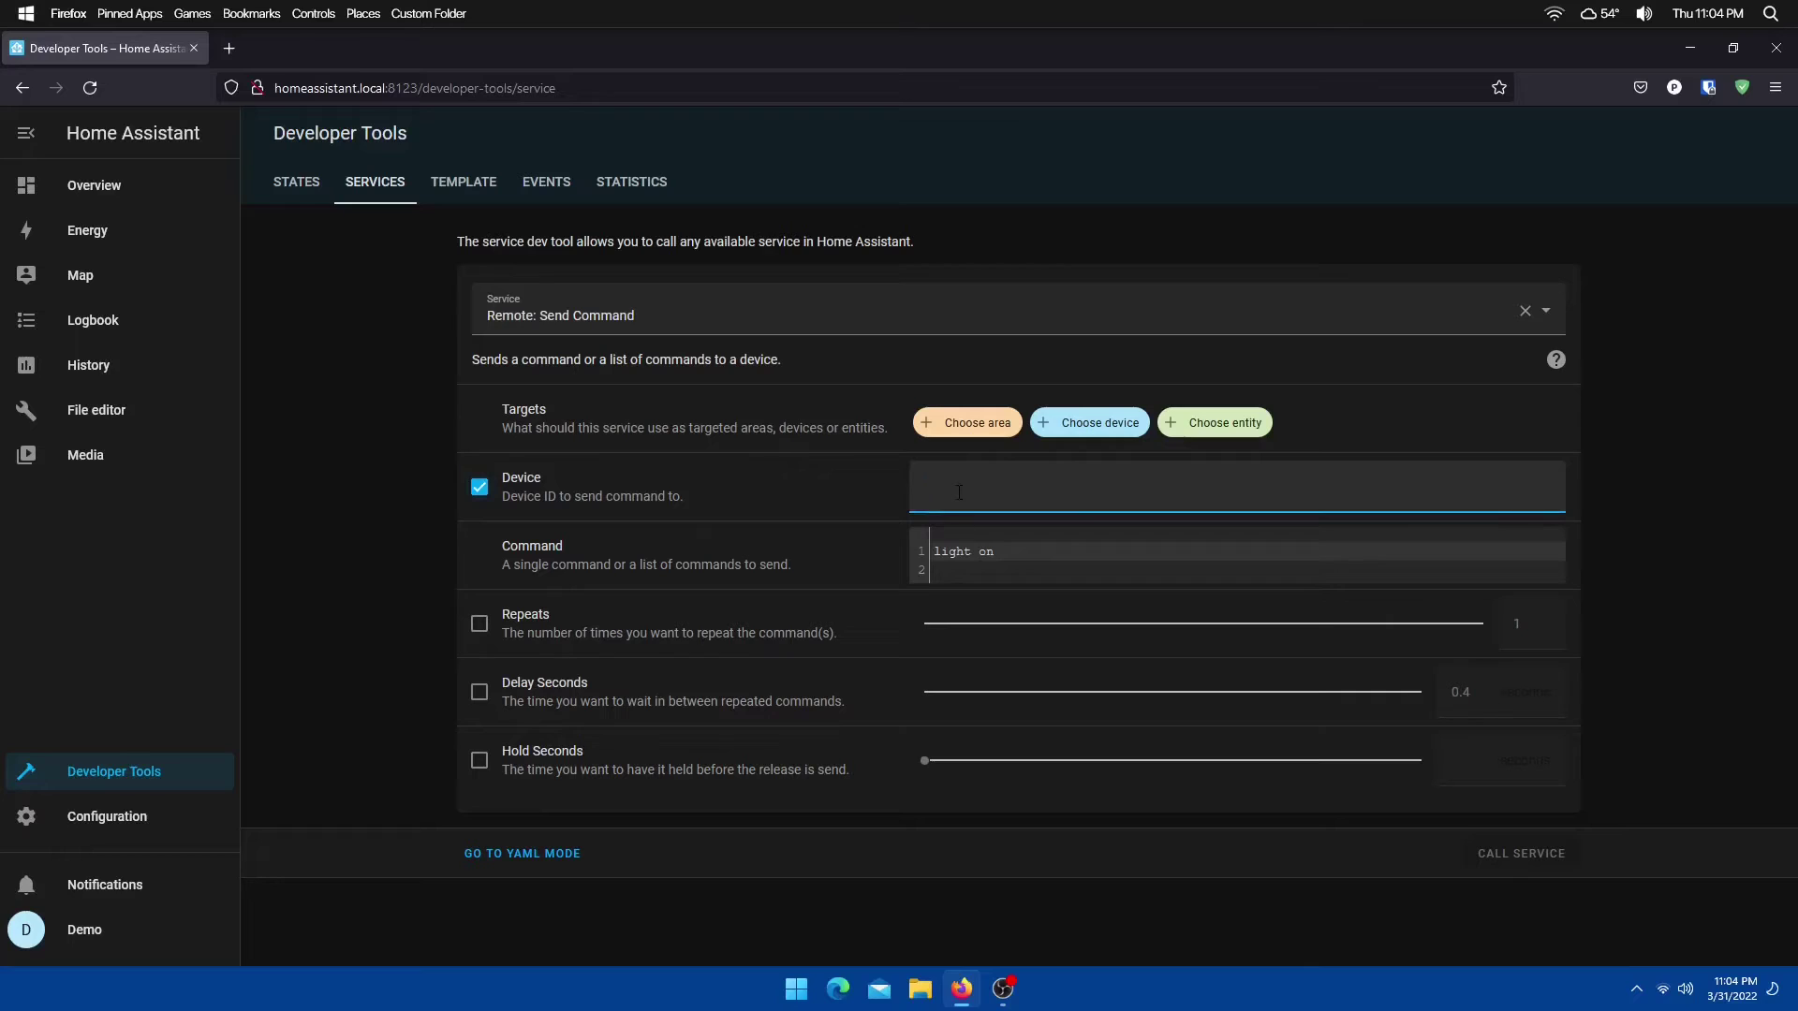
type("light str")
key("BackSpace")
key("BackSpace")
key("BackSpace")
key("BackSpace")
key("BackSpace")
key("BackSpace")
key("BackSpace")
key("BackSpace")
type("ed strip")
left_click(1101, 429)
left_click(951, 502)
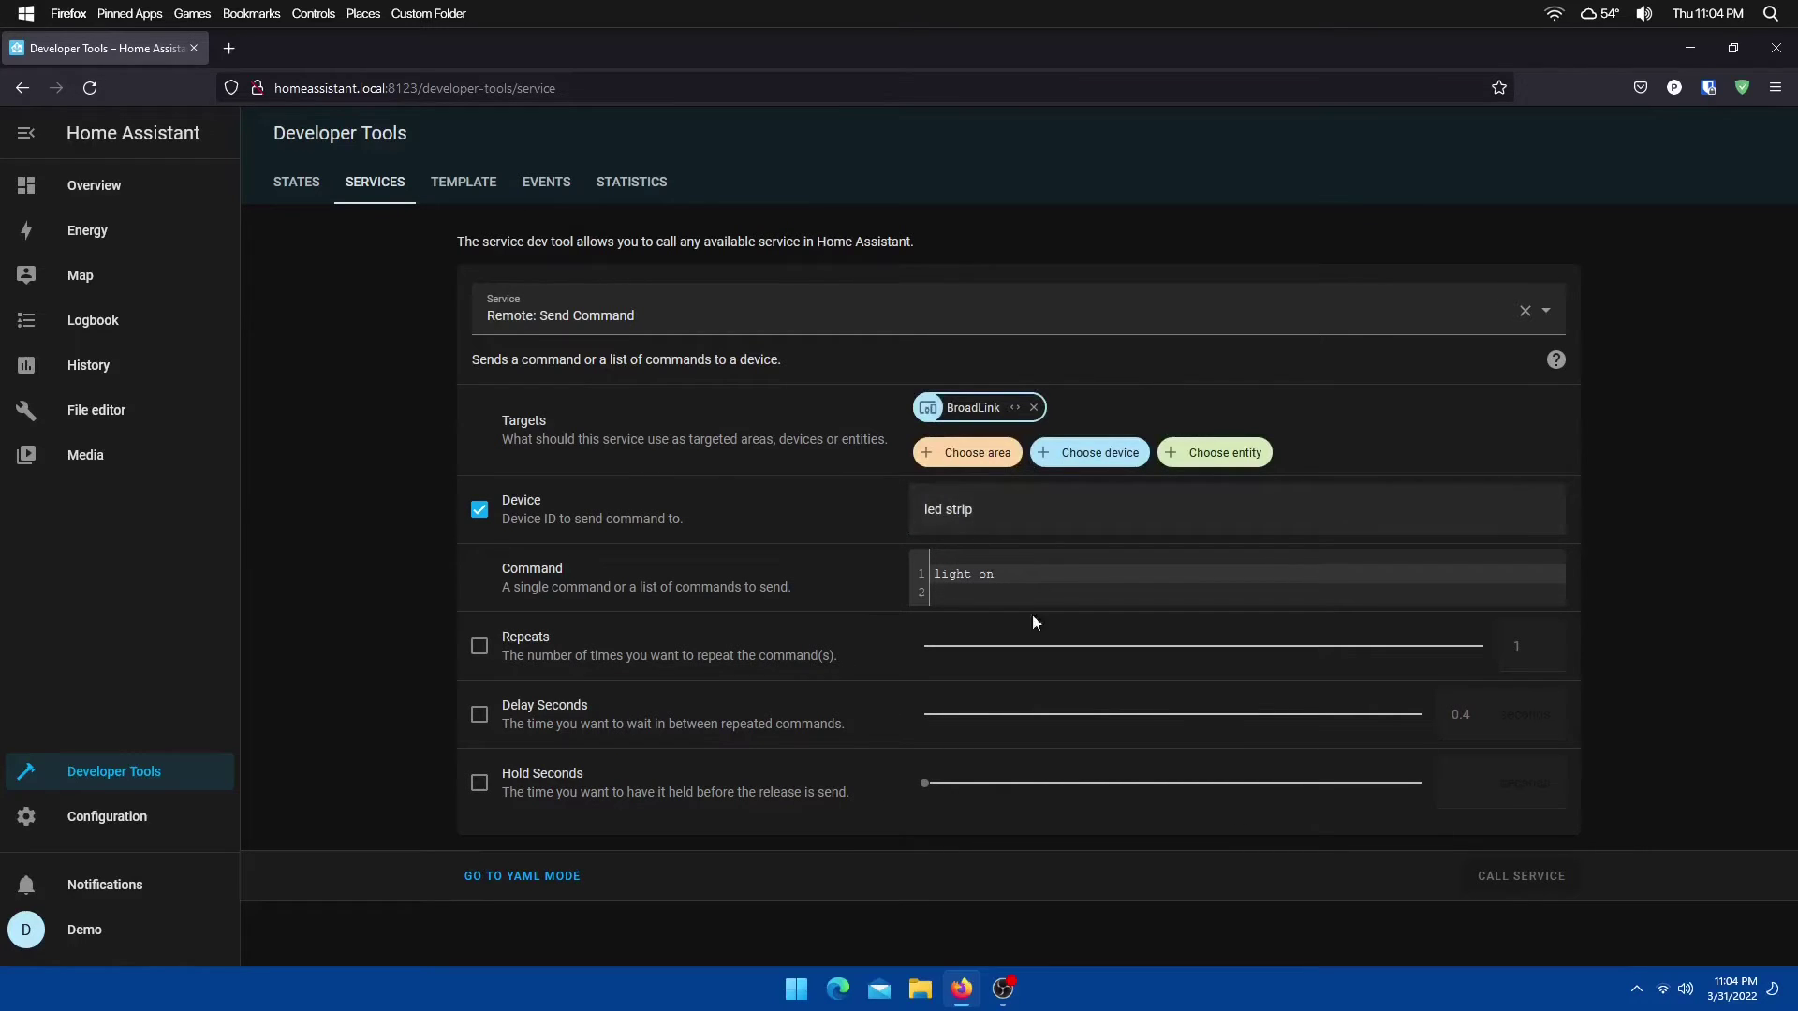
left_click(1532, 863)
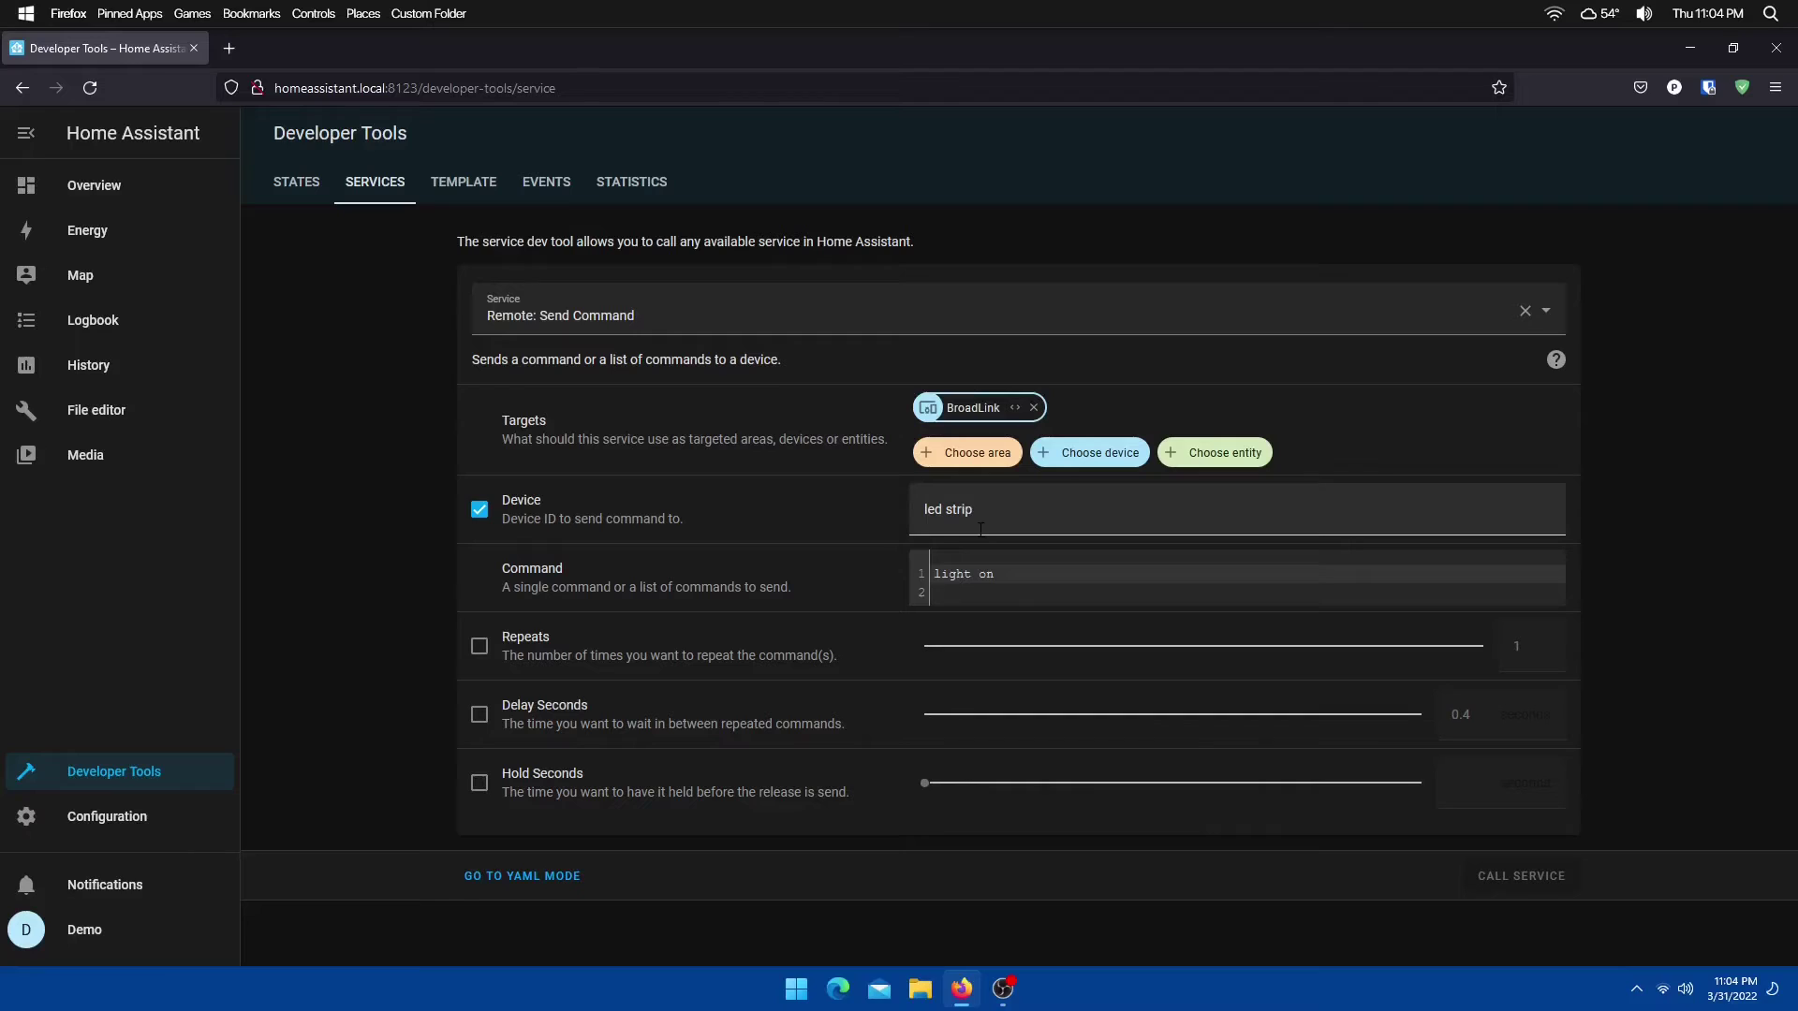
Set the command to 'light on' and send it again
left_click(945, 573)
key("ctrl+a")
type("l")
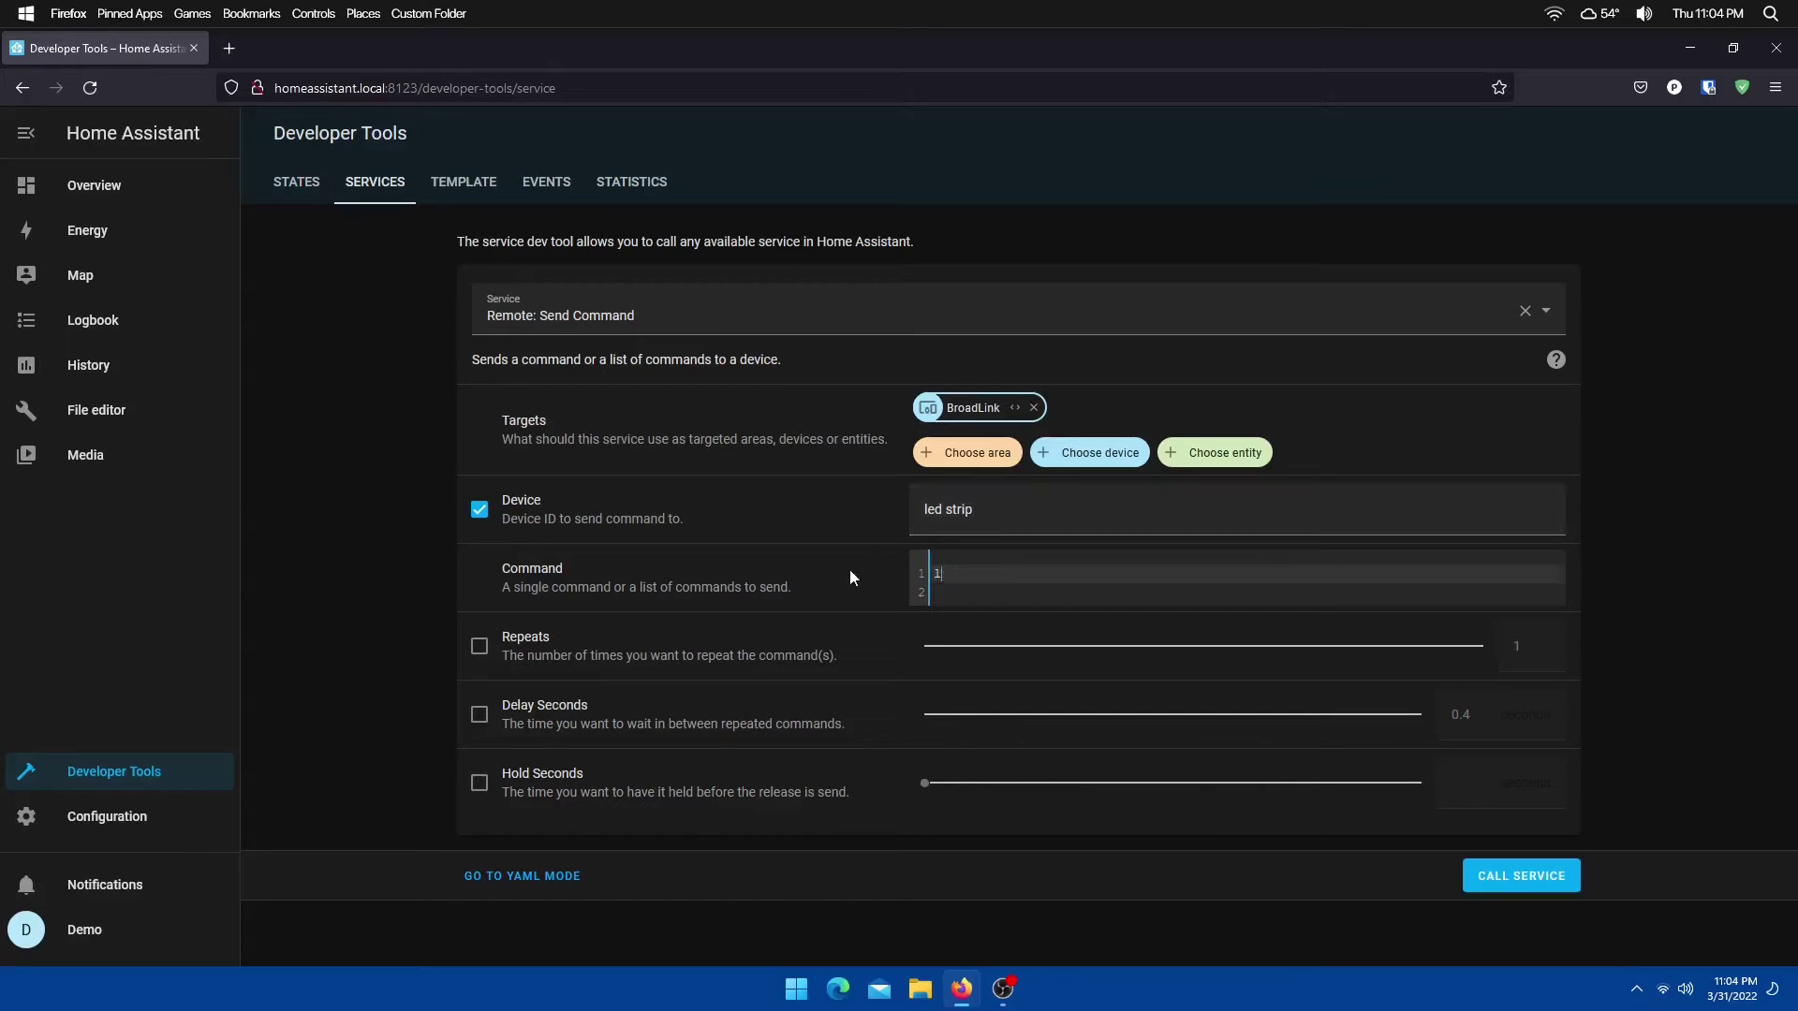
type("ight on")
left_click(1501, 877)
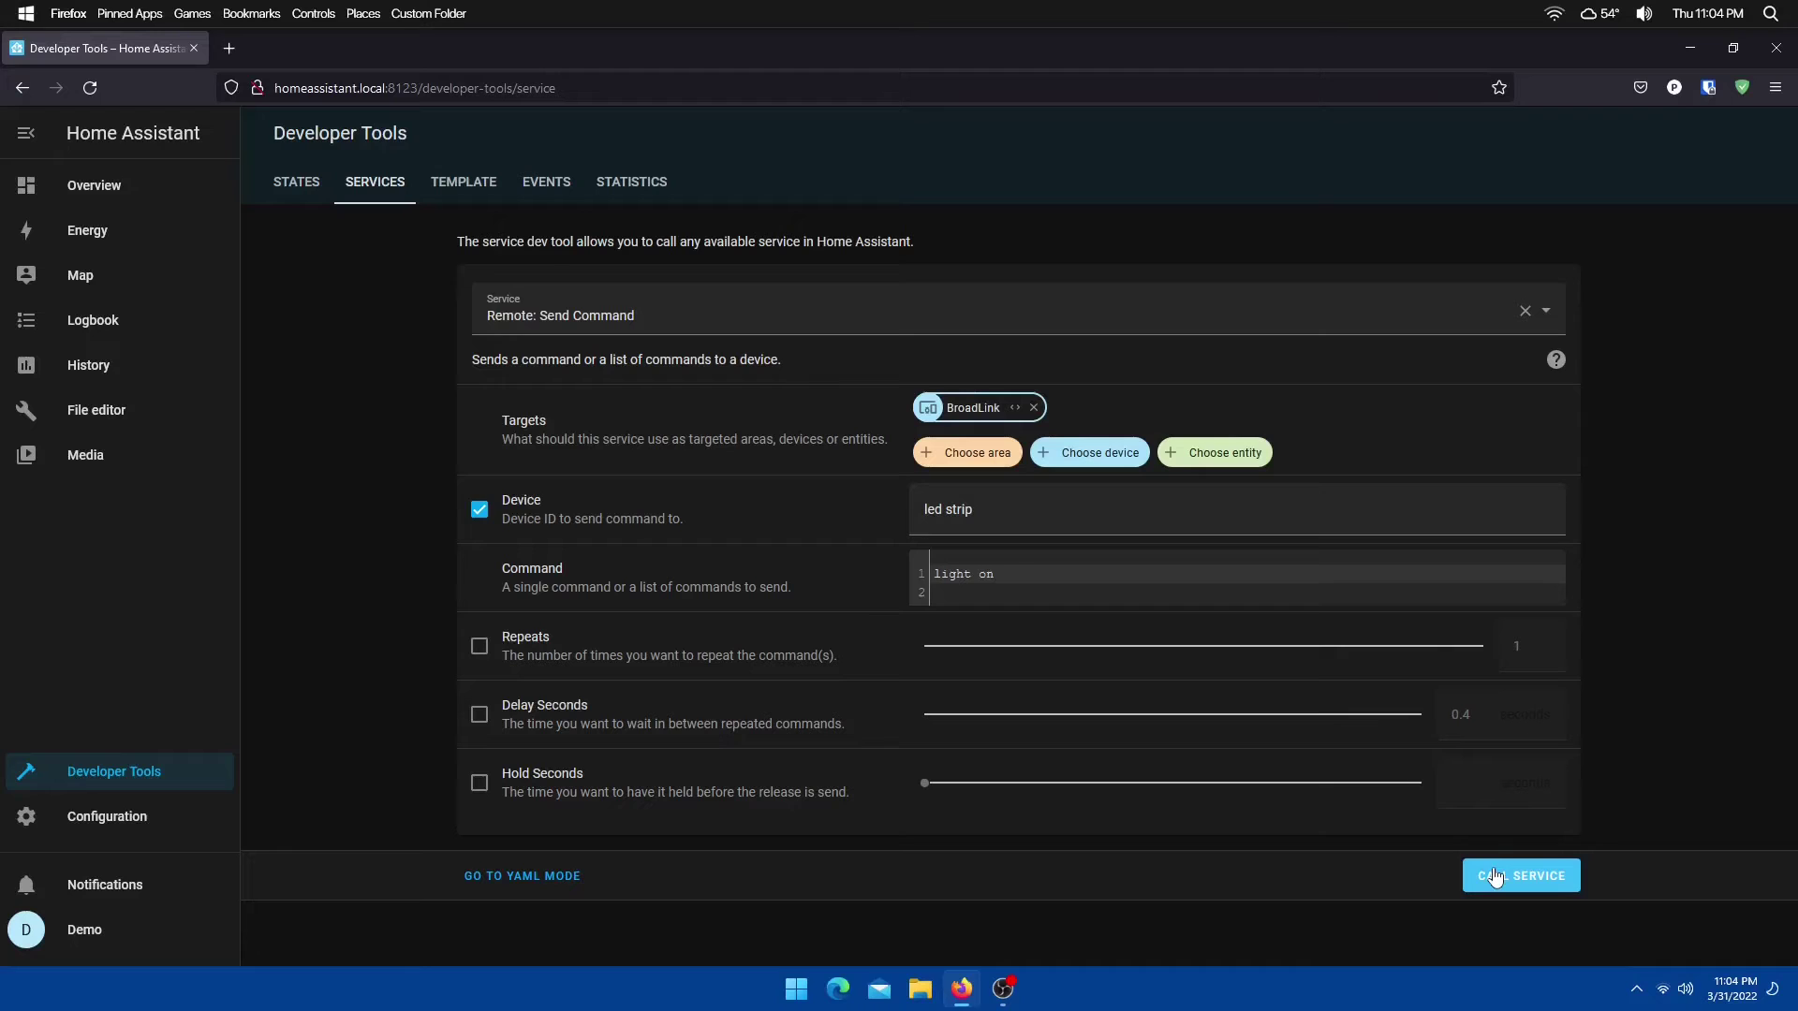
Switch the service to Remote: Delete Command via a 'remote.del' search
left_click(749, 310)
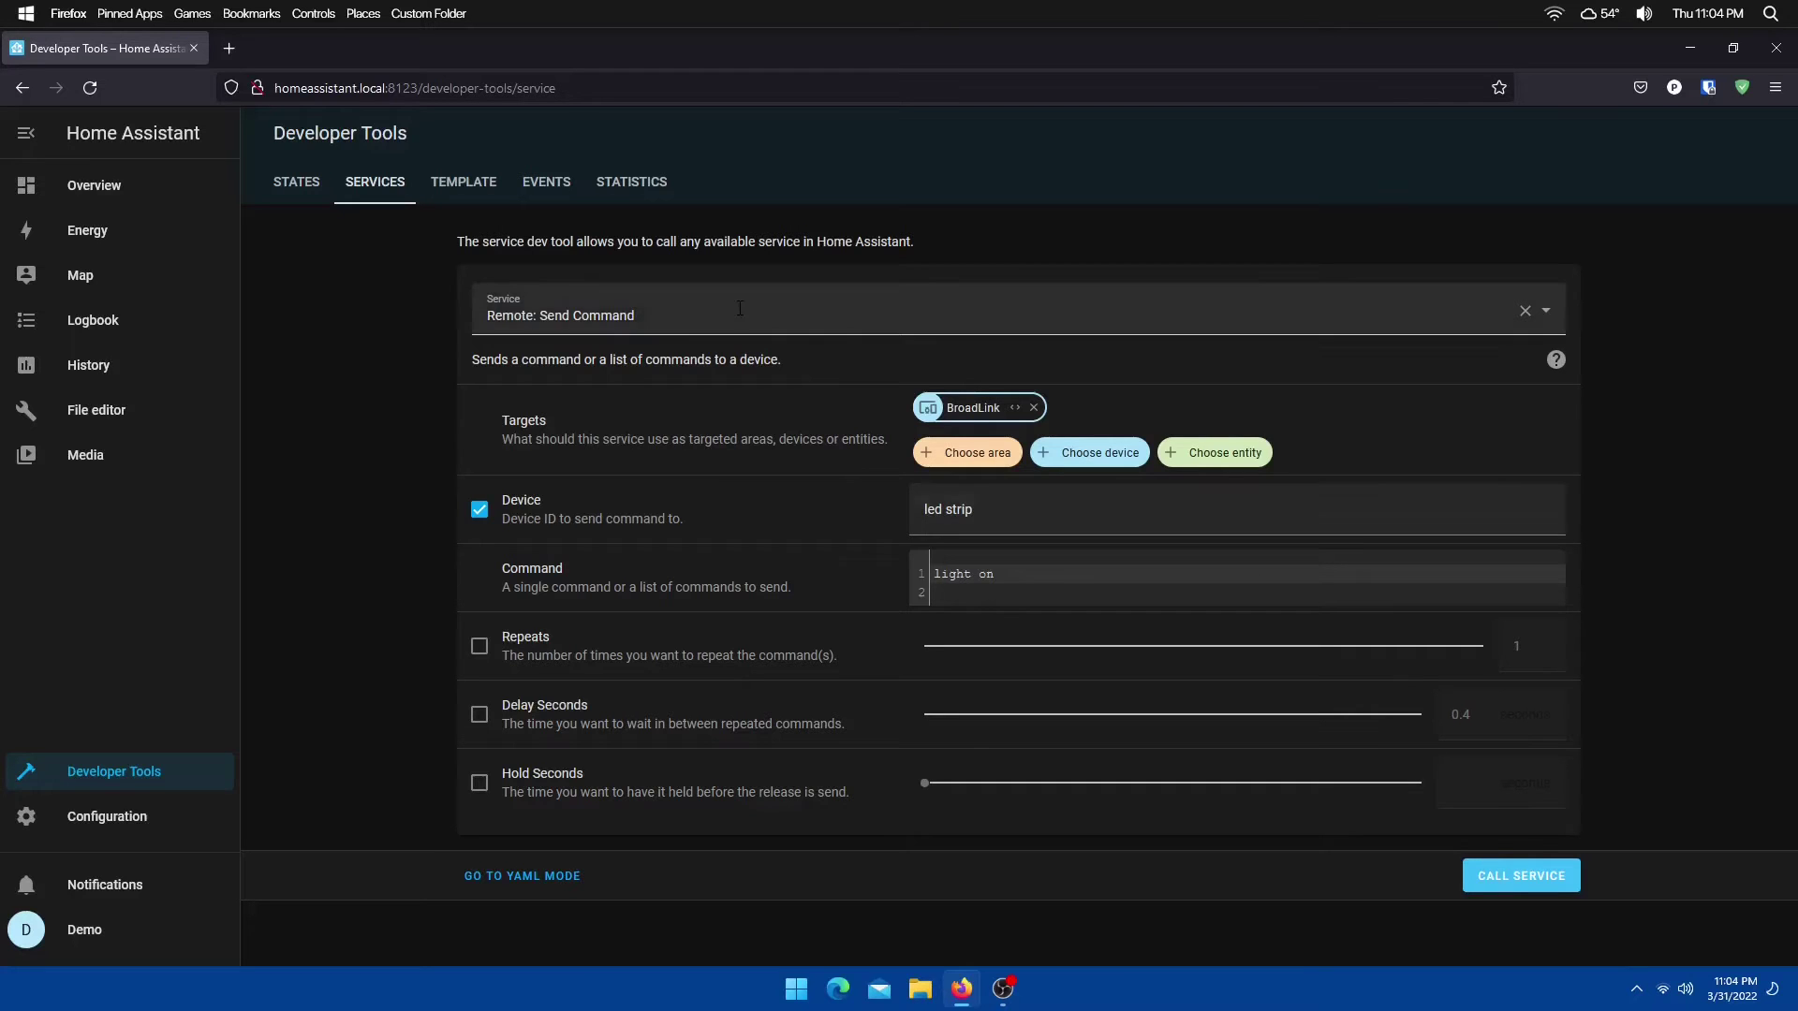
key("ctrl+a")
type("re")
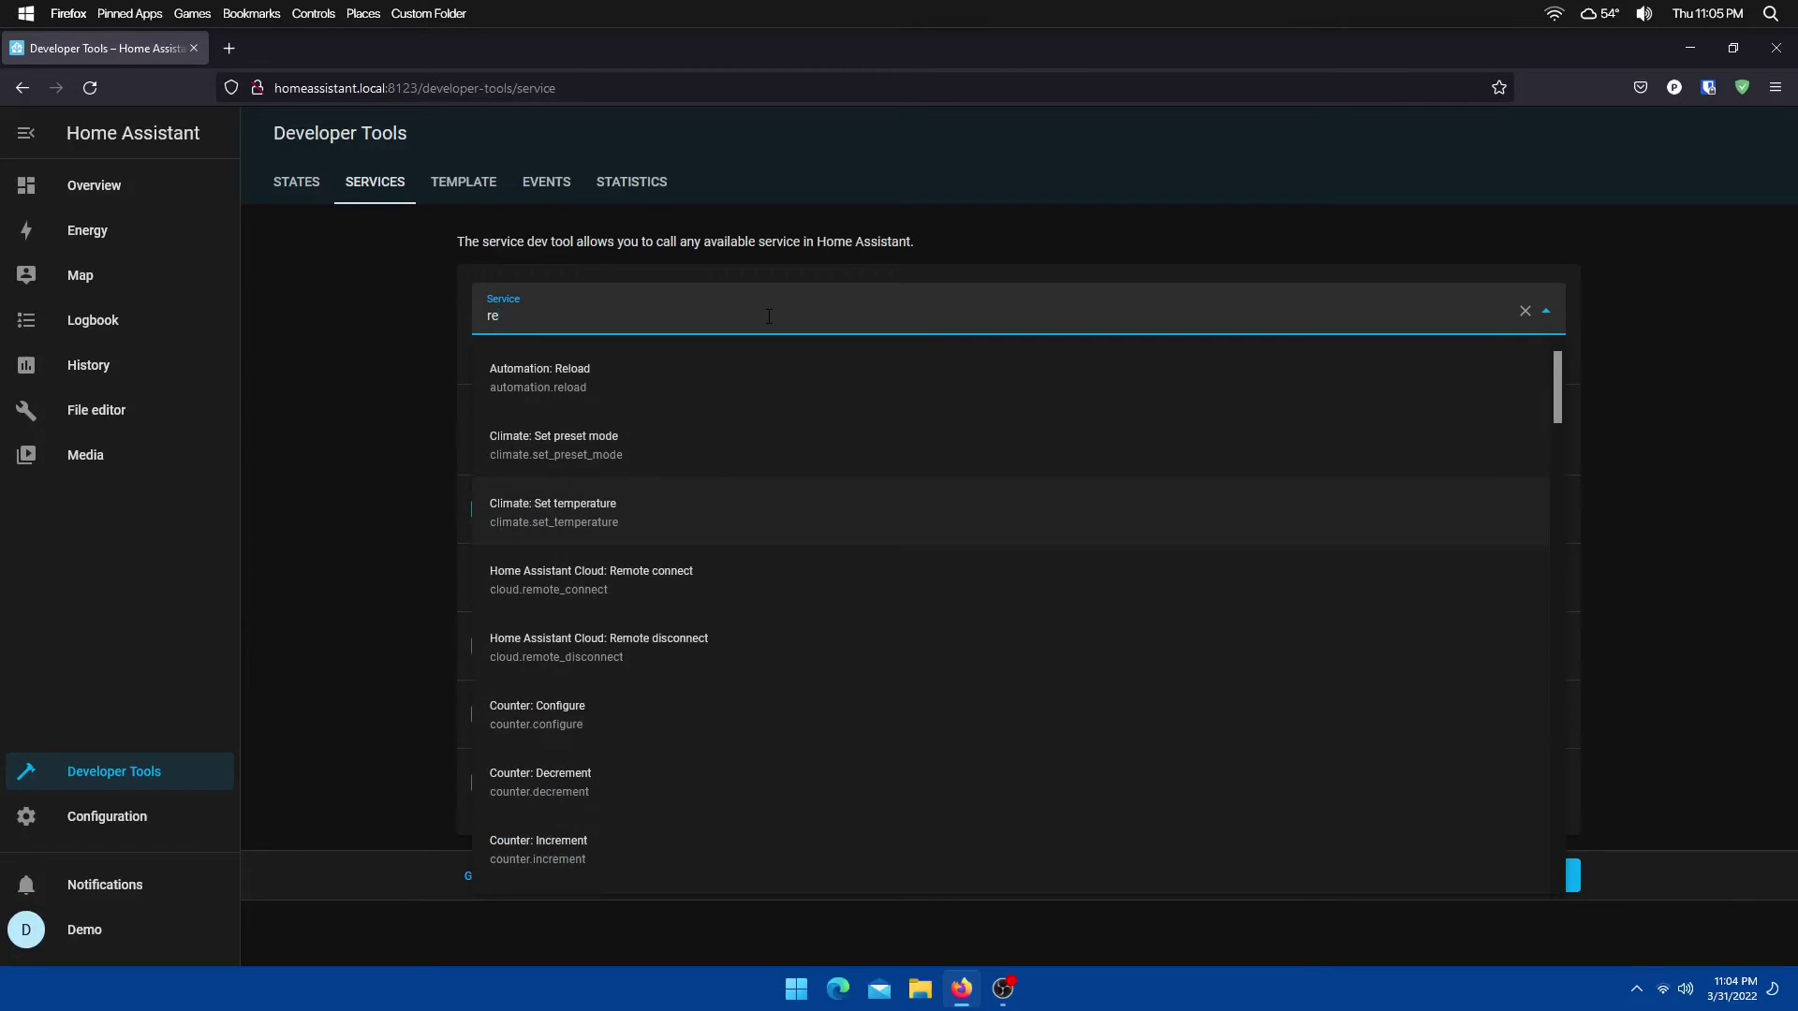
type("mote.del")
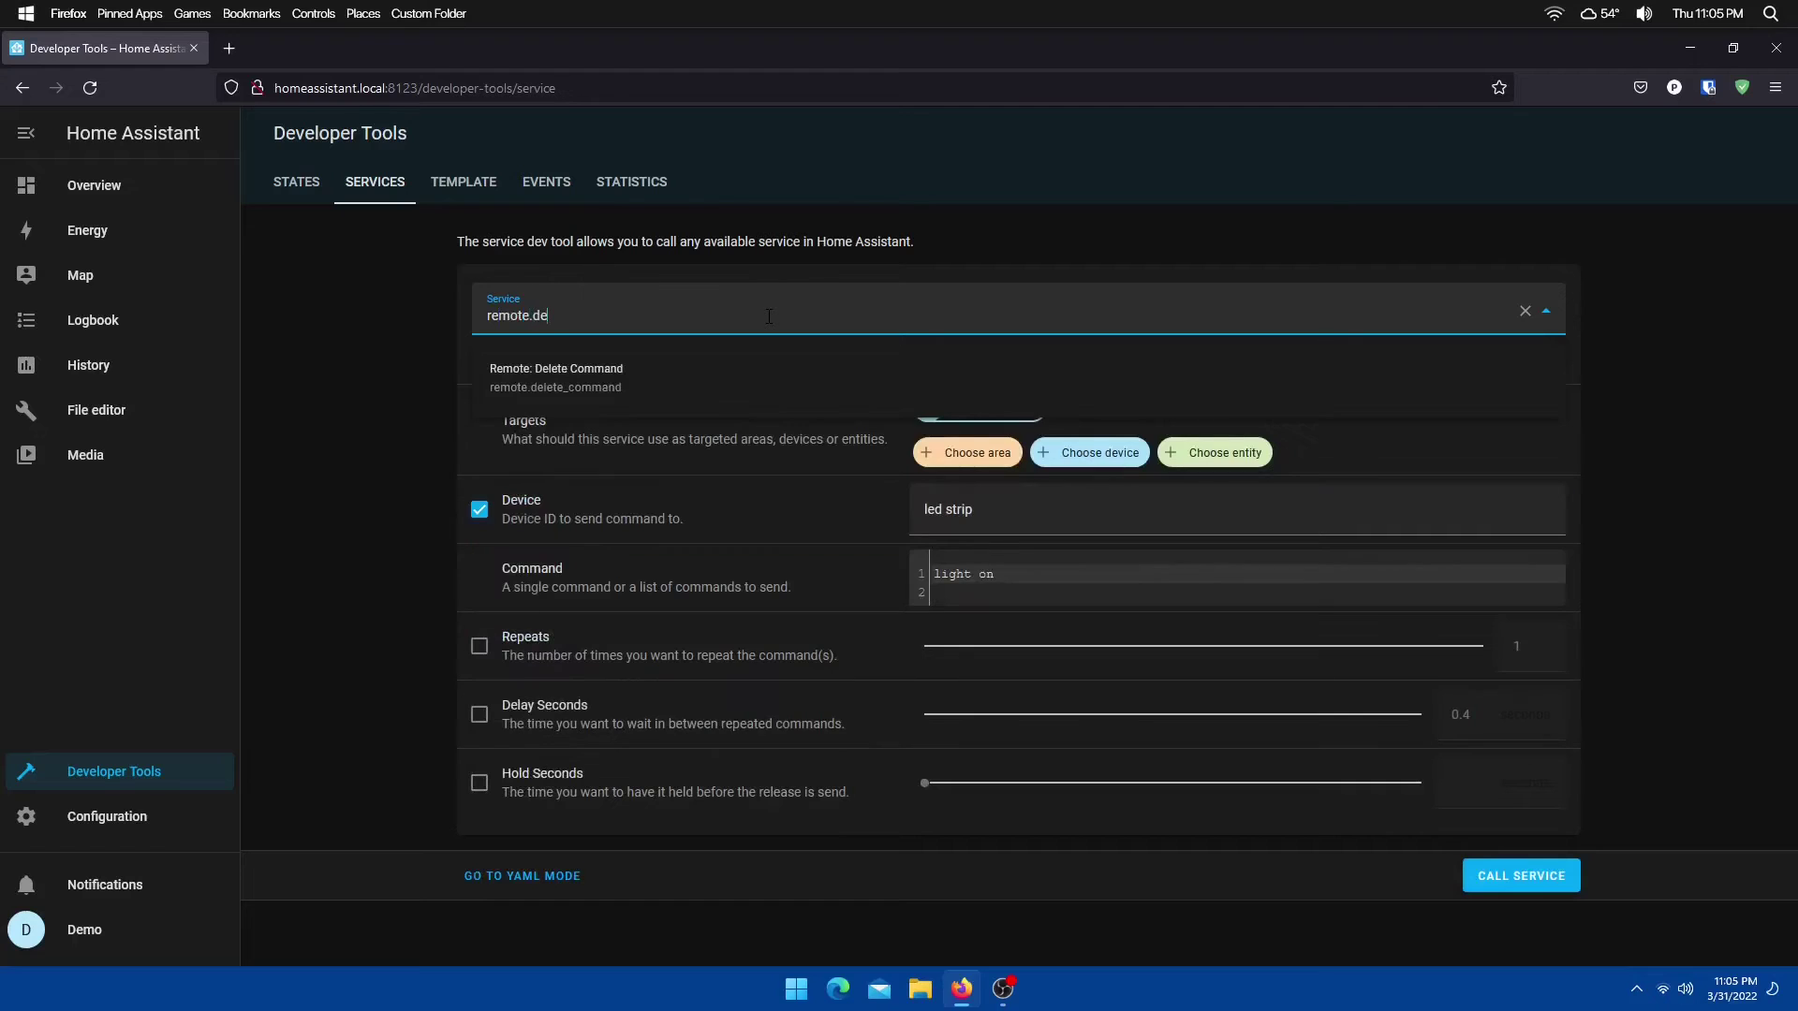
left_click(711, 379)
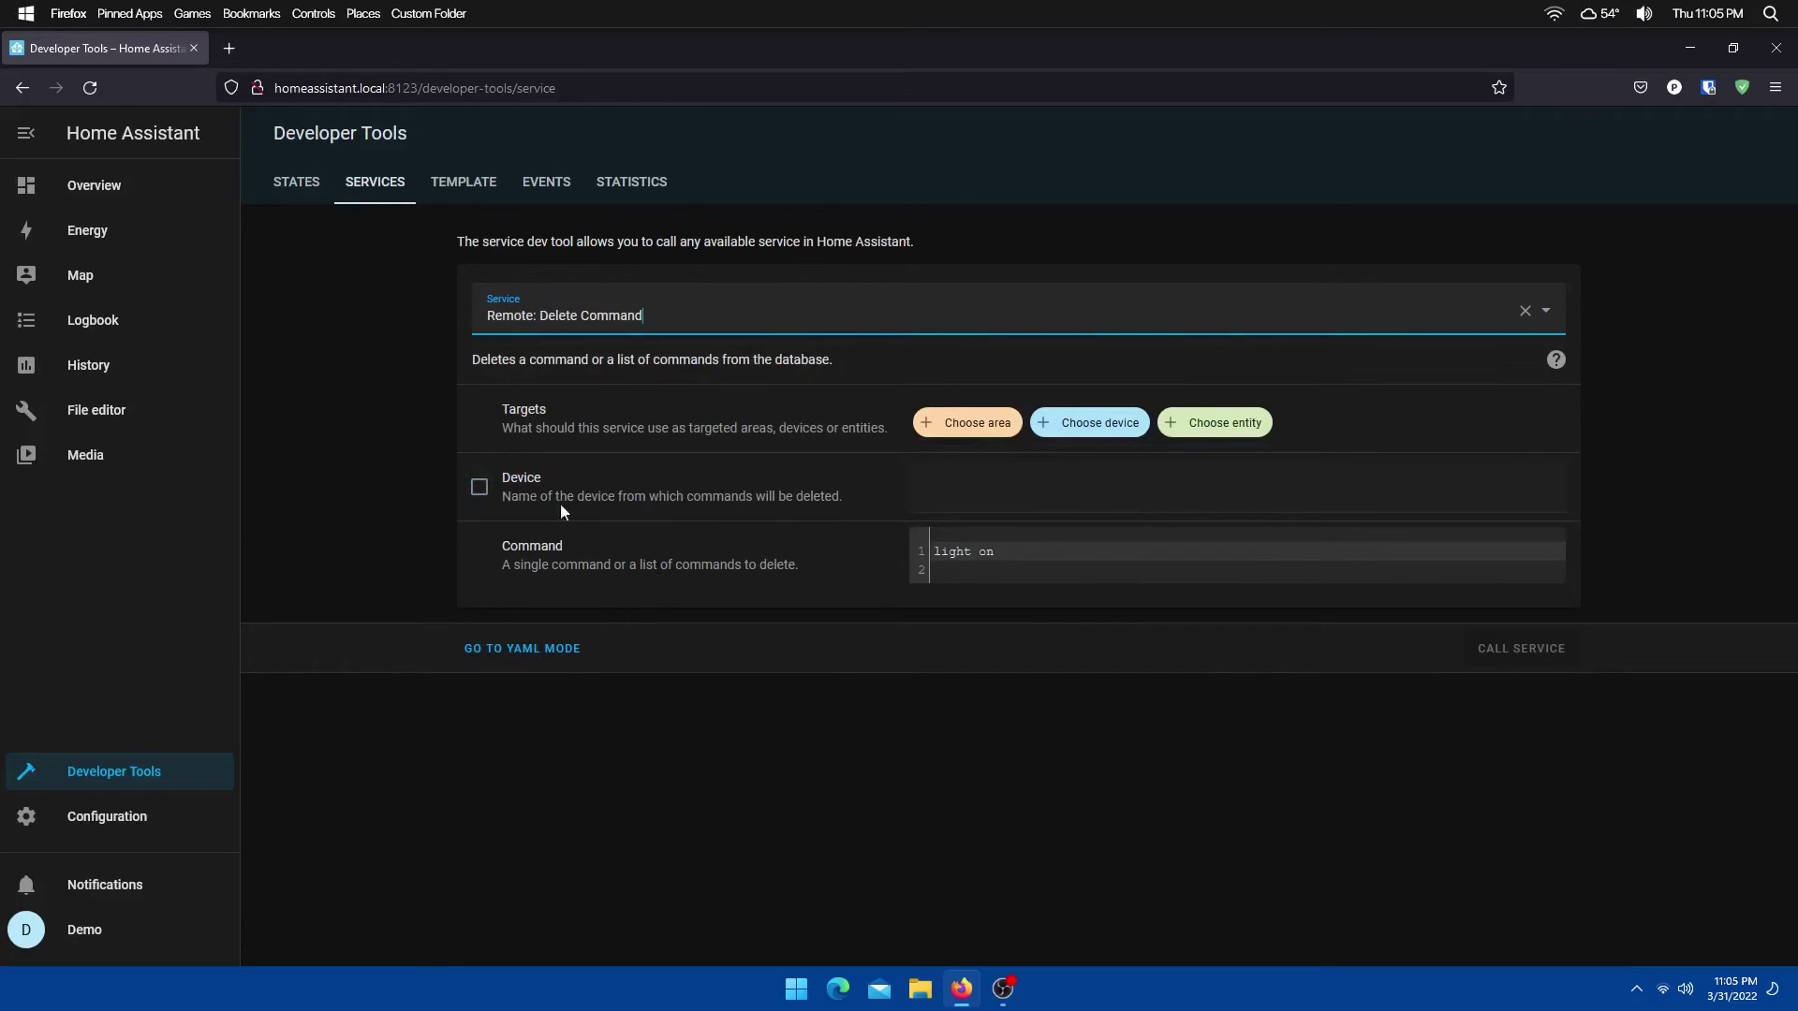
Enter device 'led strip', edit the command, target BroadLink, and call the delete
left_click(479, 487)
left_click(983, 487)
type("led")
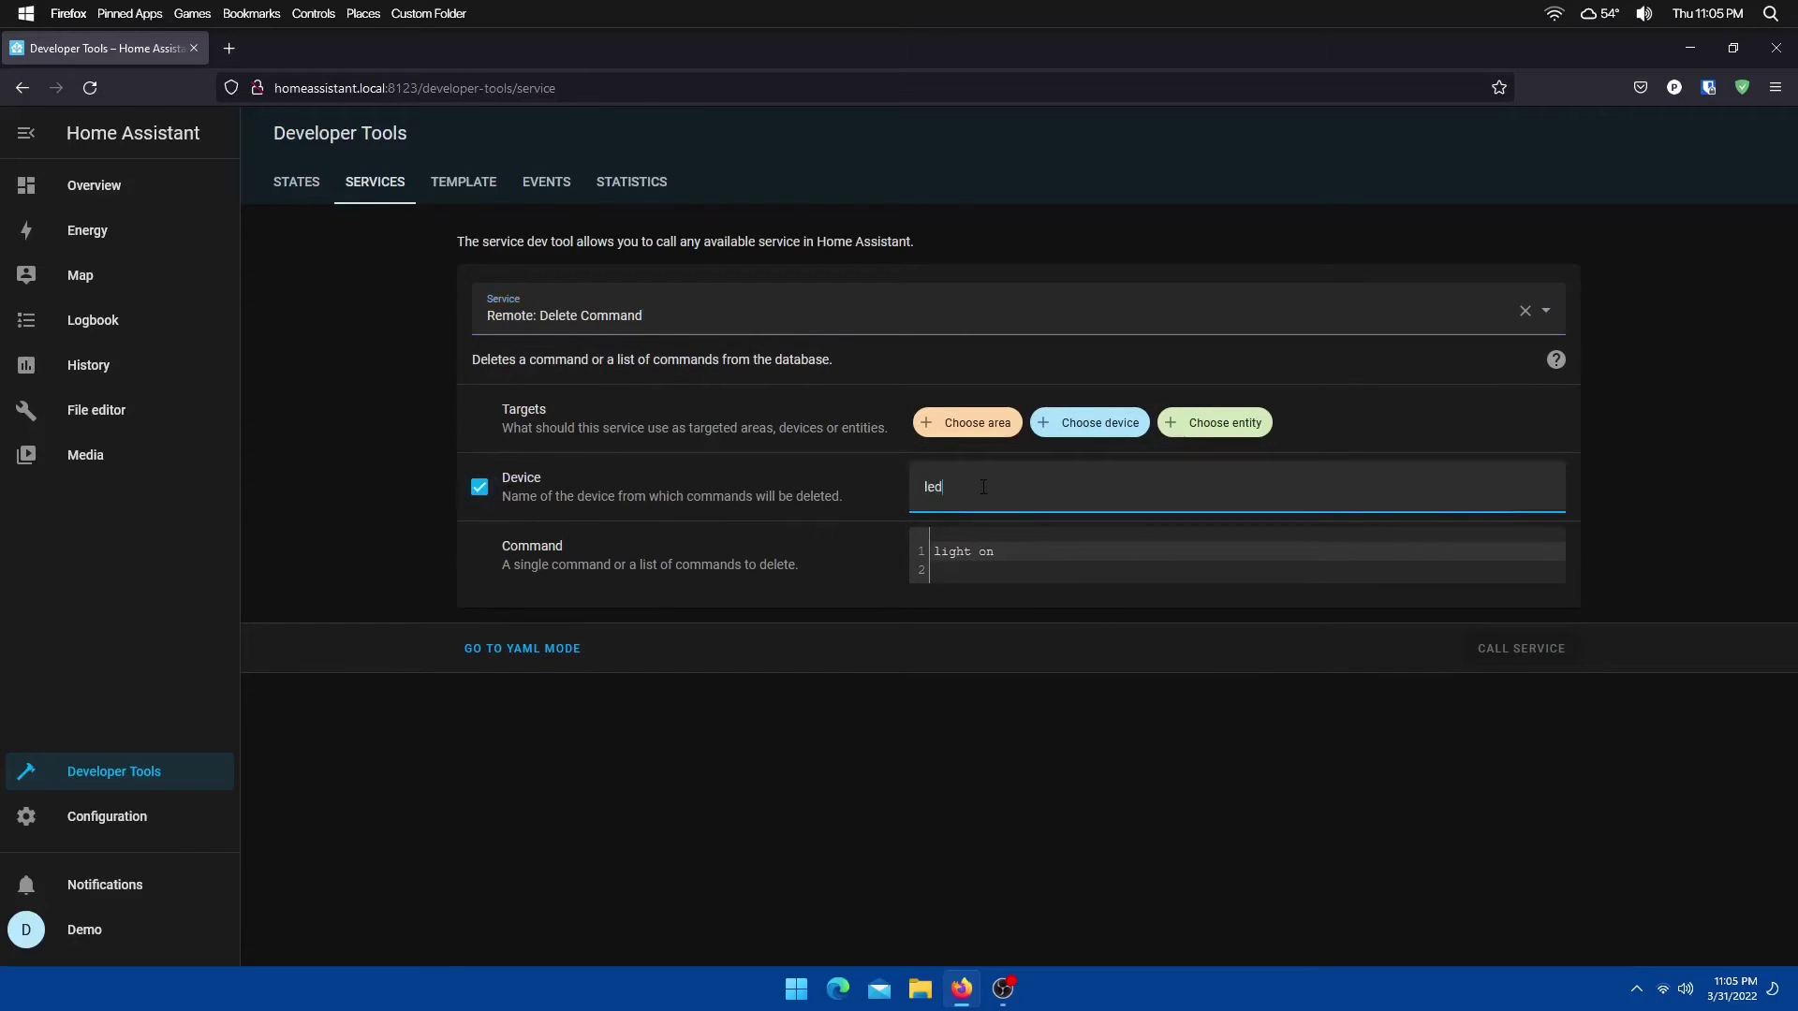
type(" strip")
key("Tab")
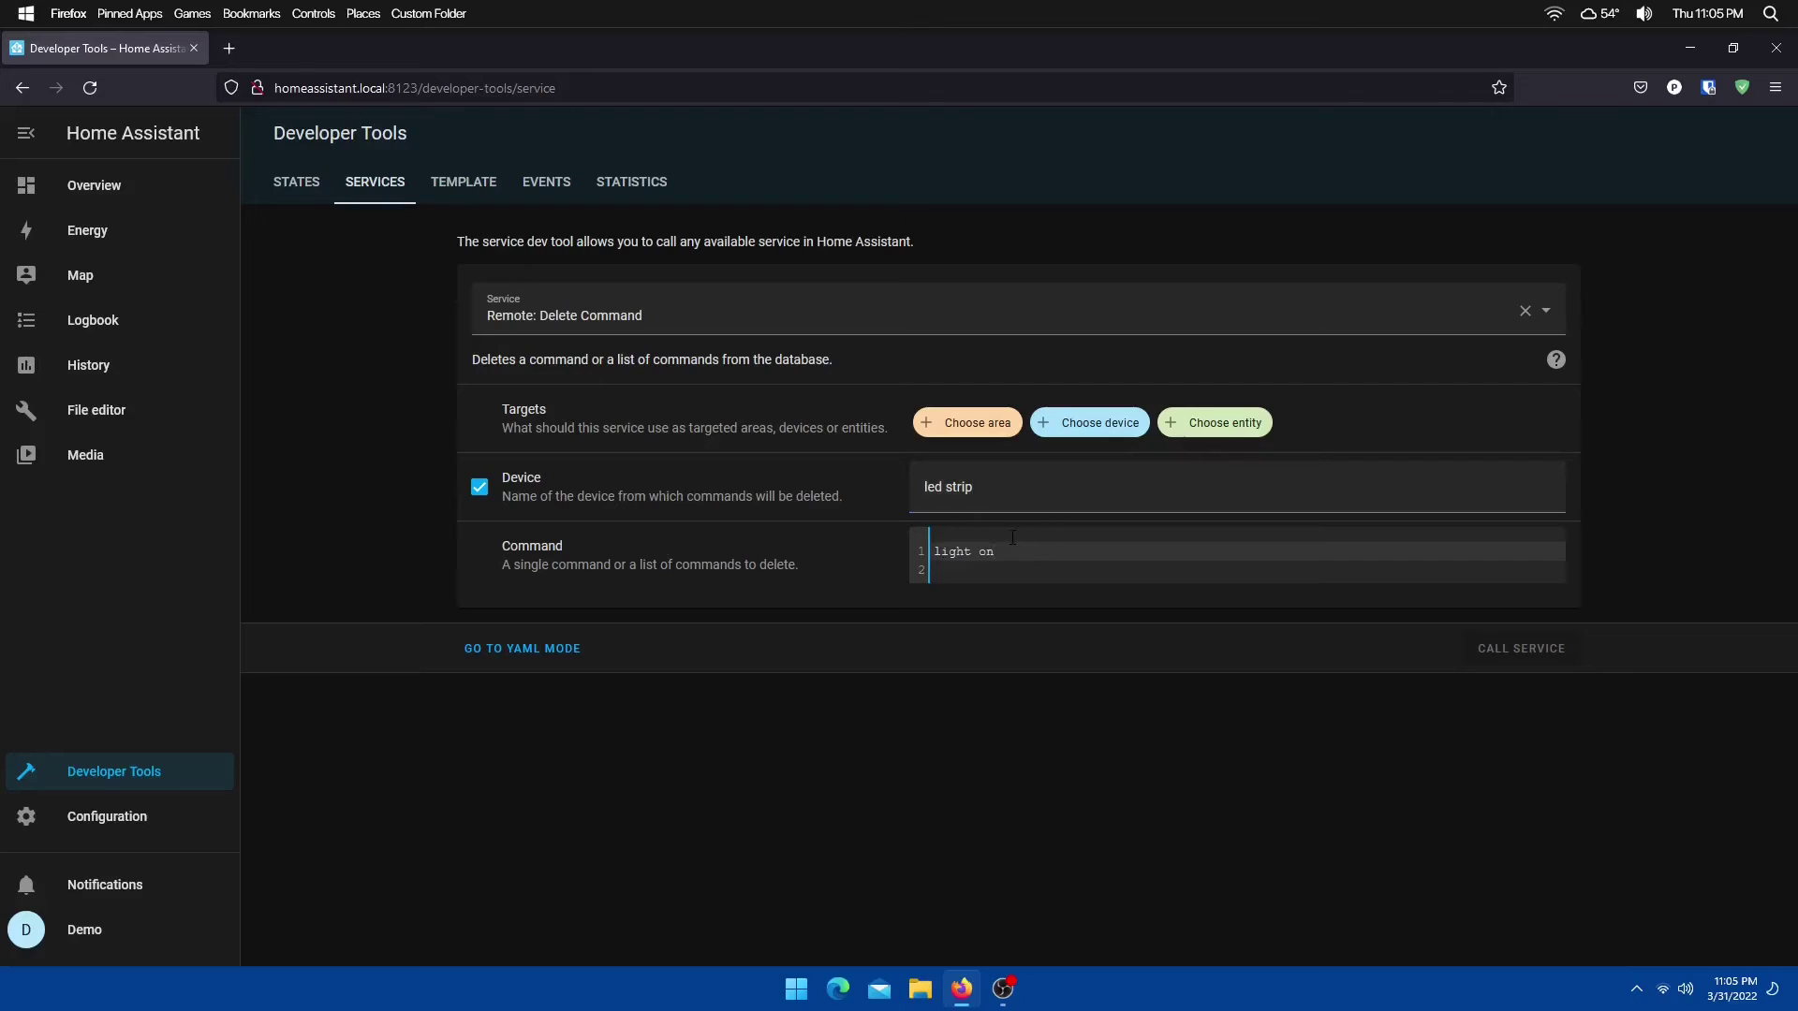
key("ctrl+a")
type("li")
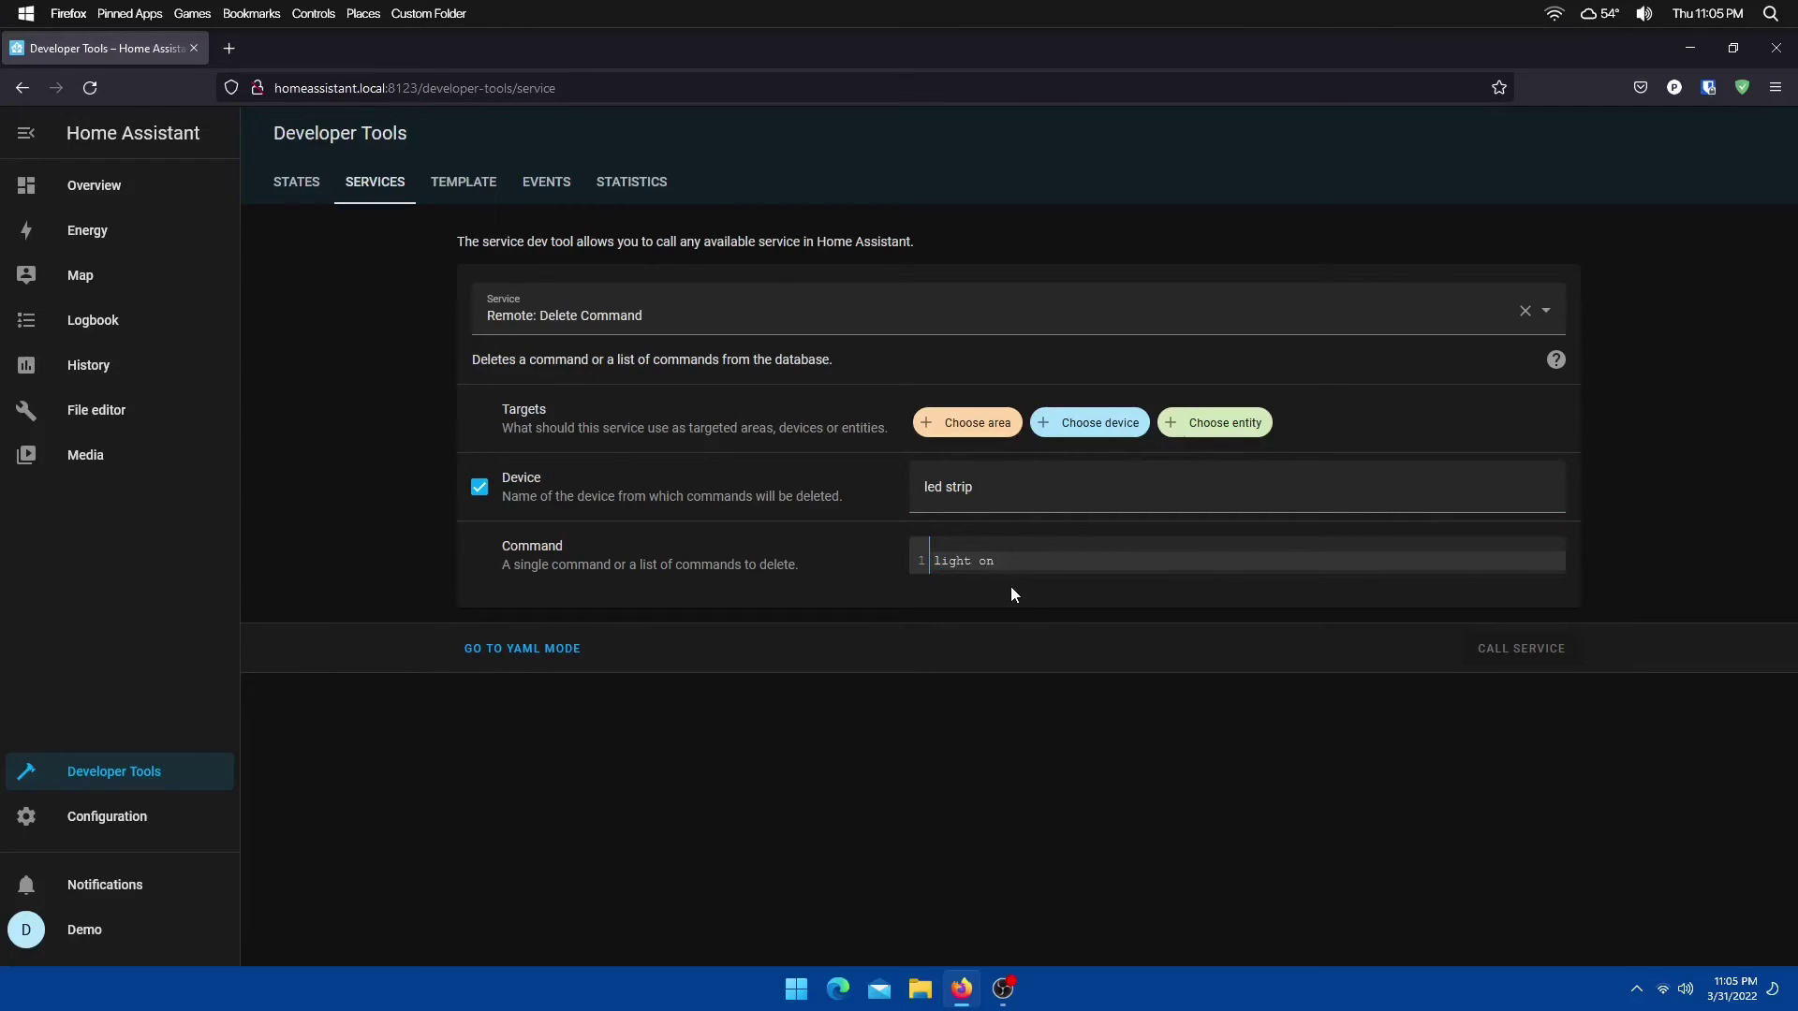
left_click(1078, 430)
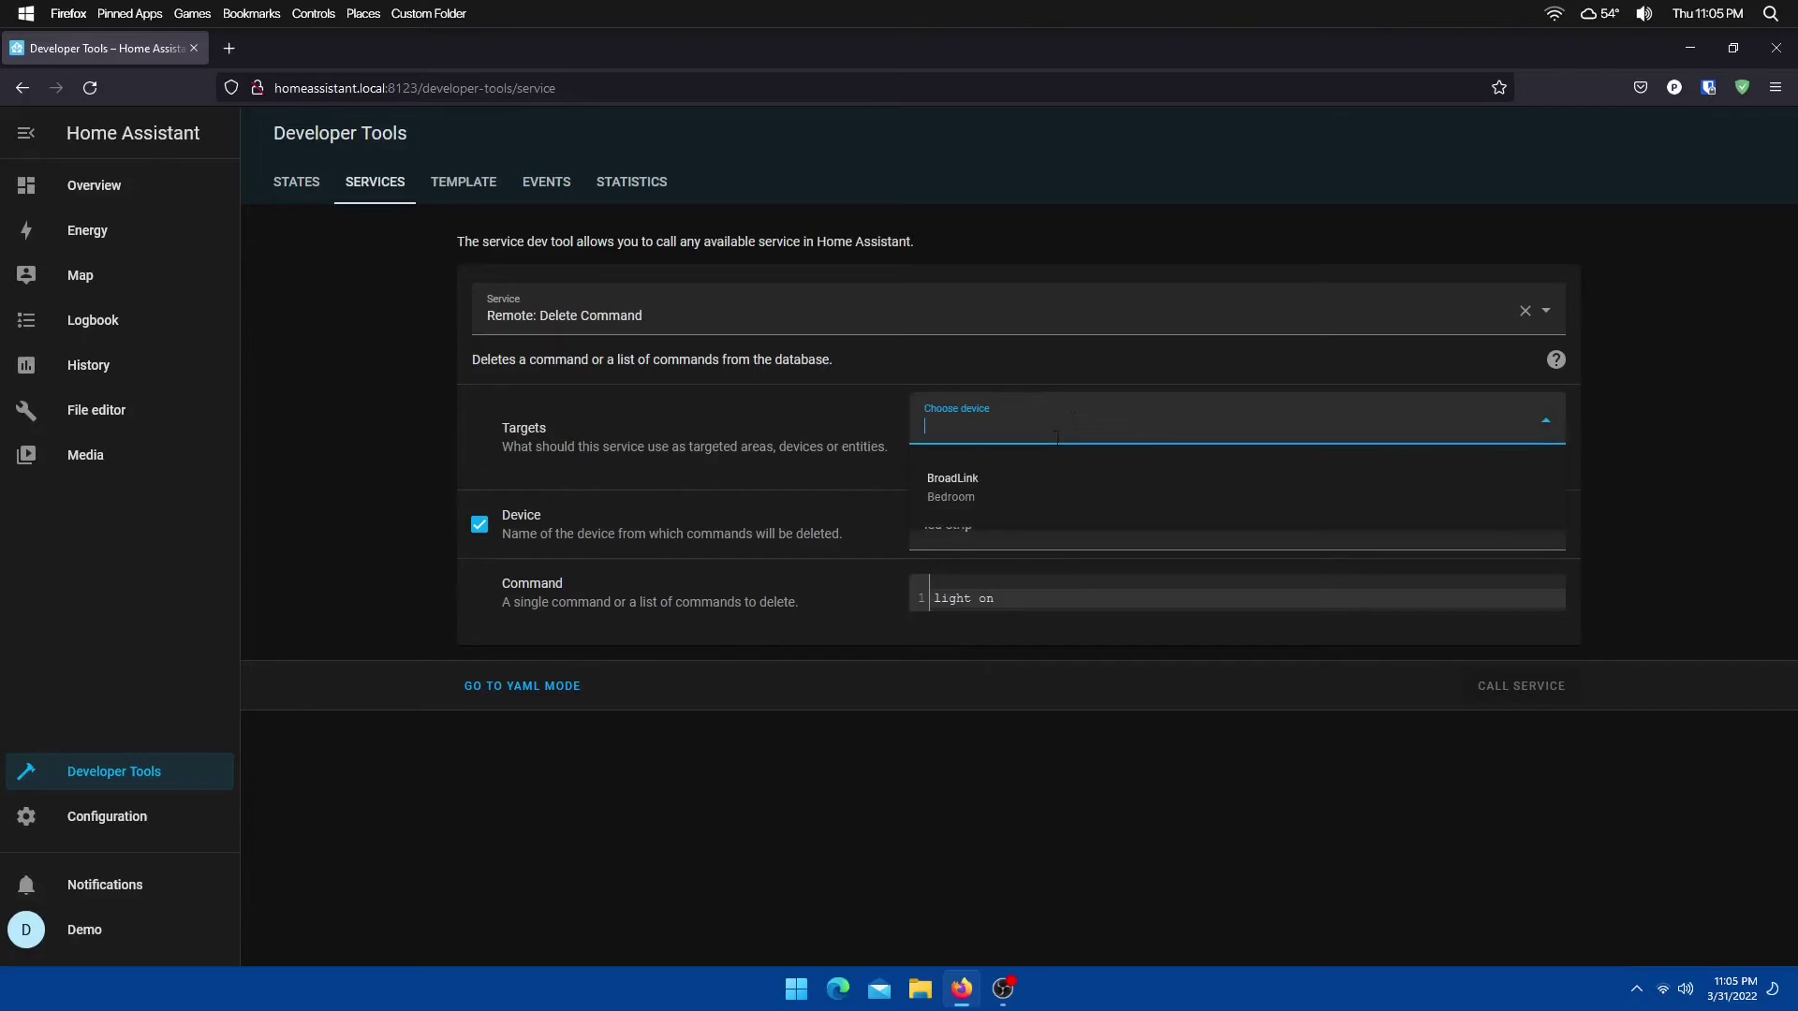
left_click(987, 481)
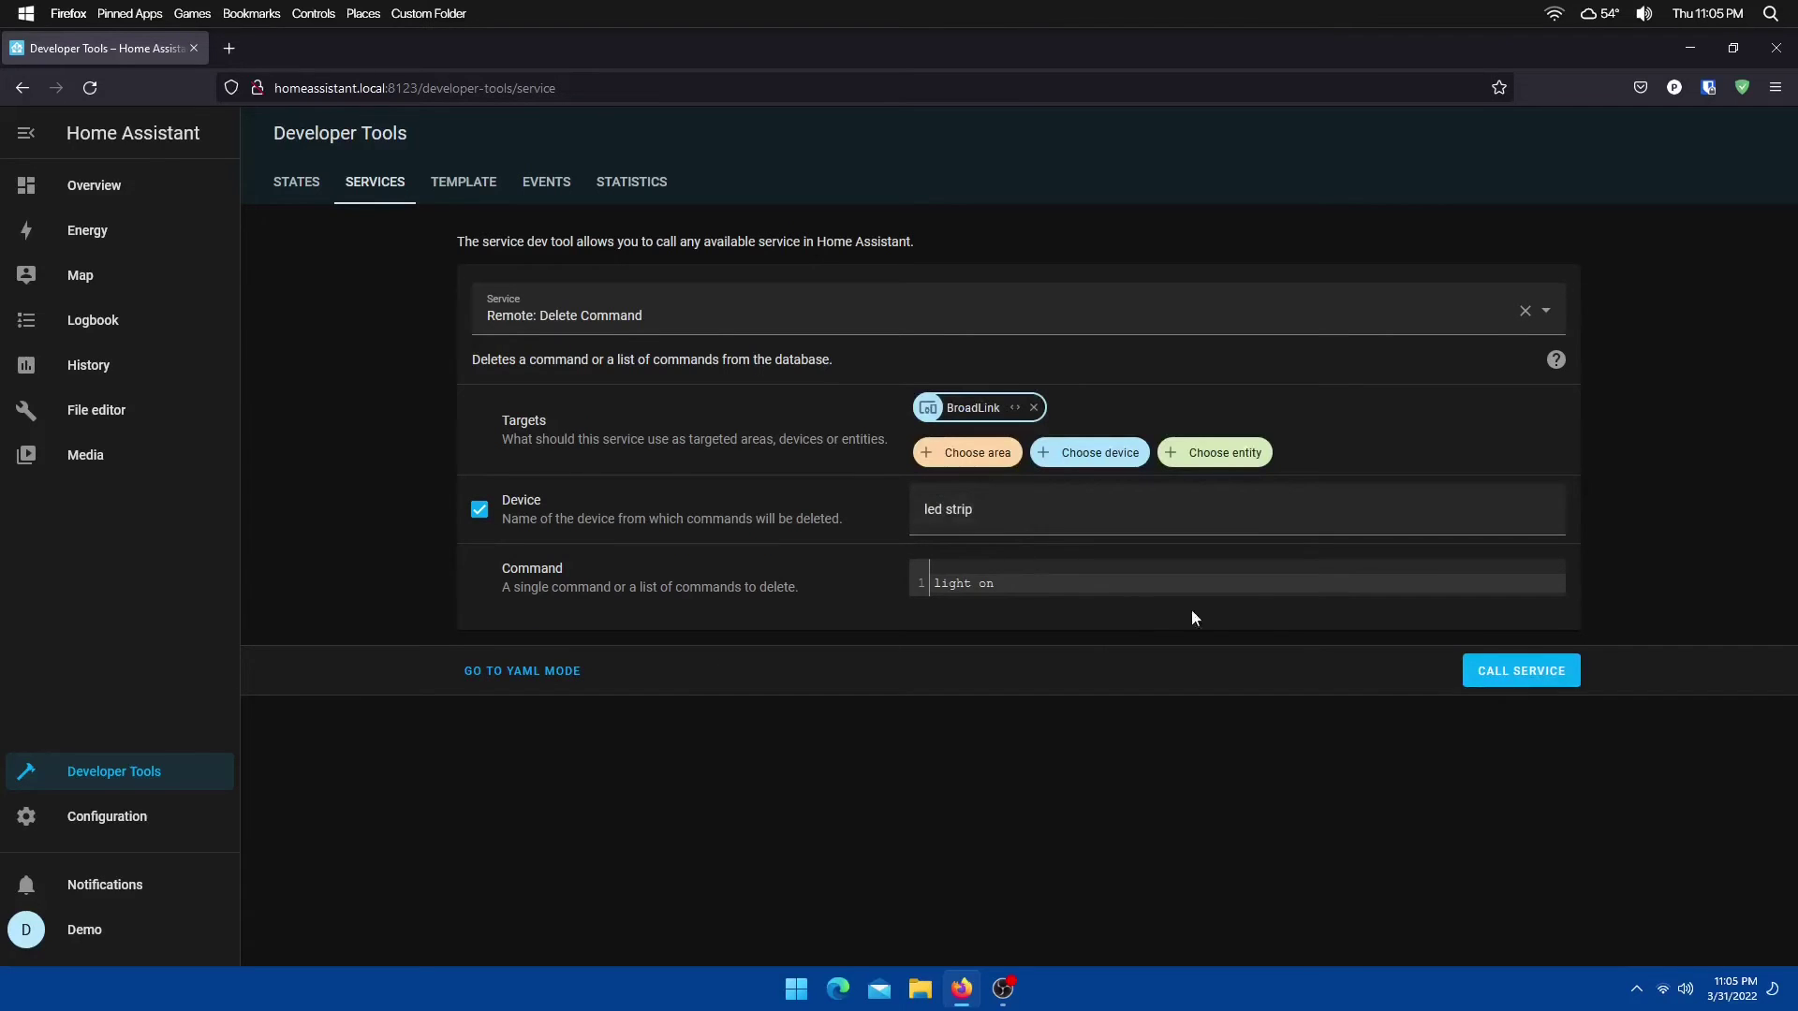
left_click(1506, 656)
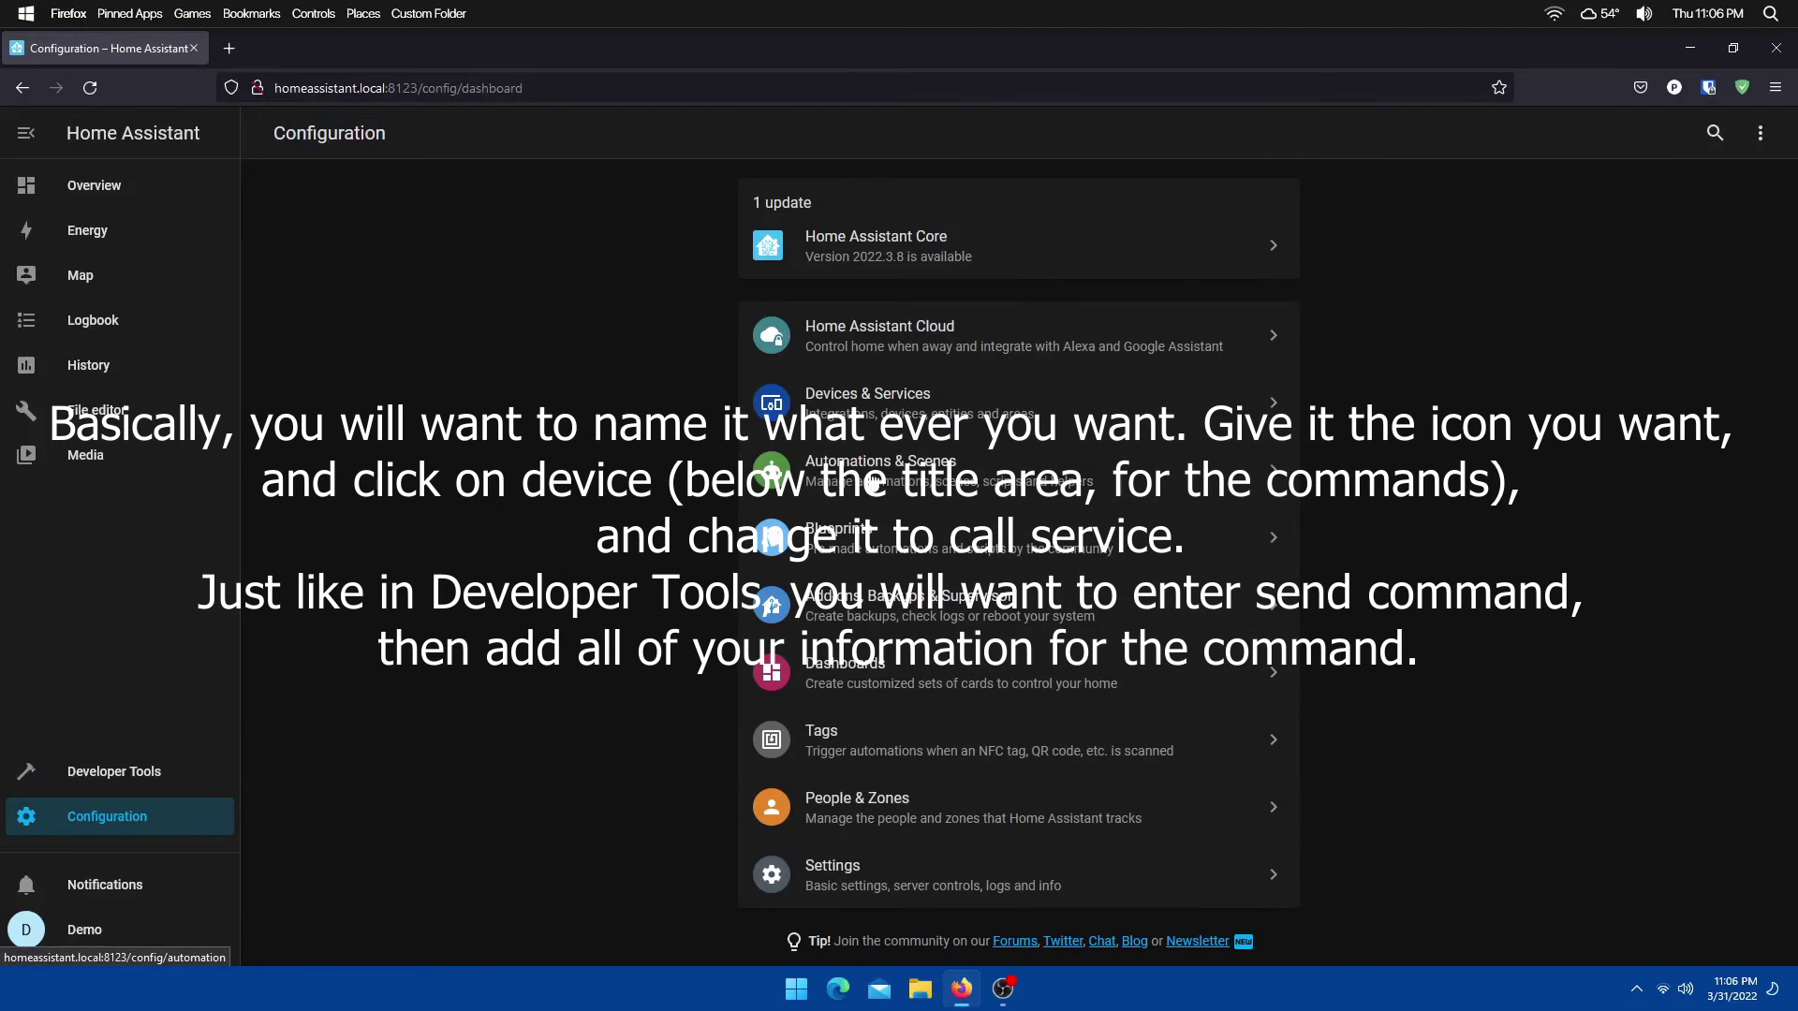
Create a new script named 'led strip on' with the led-strip-variant icon
left_click(873, 481)
left_click(1084, 132)
left_click(1713, 924)
type("led strip on")
left_click(716, 407)
type("stip")
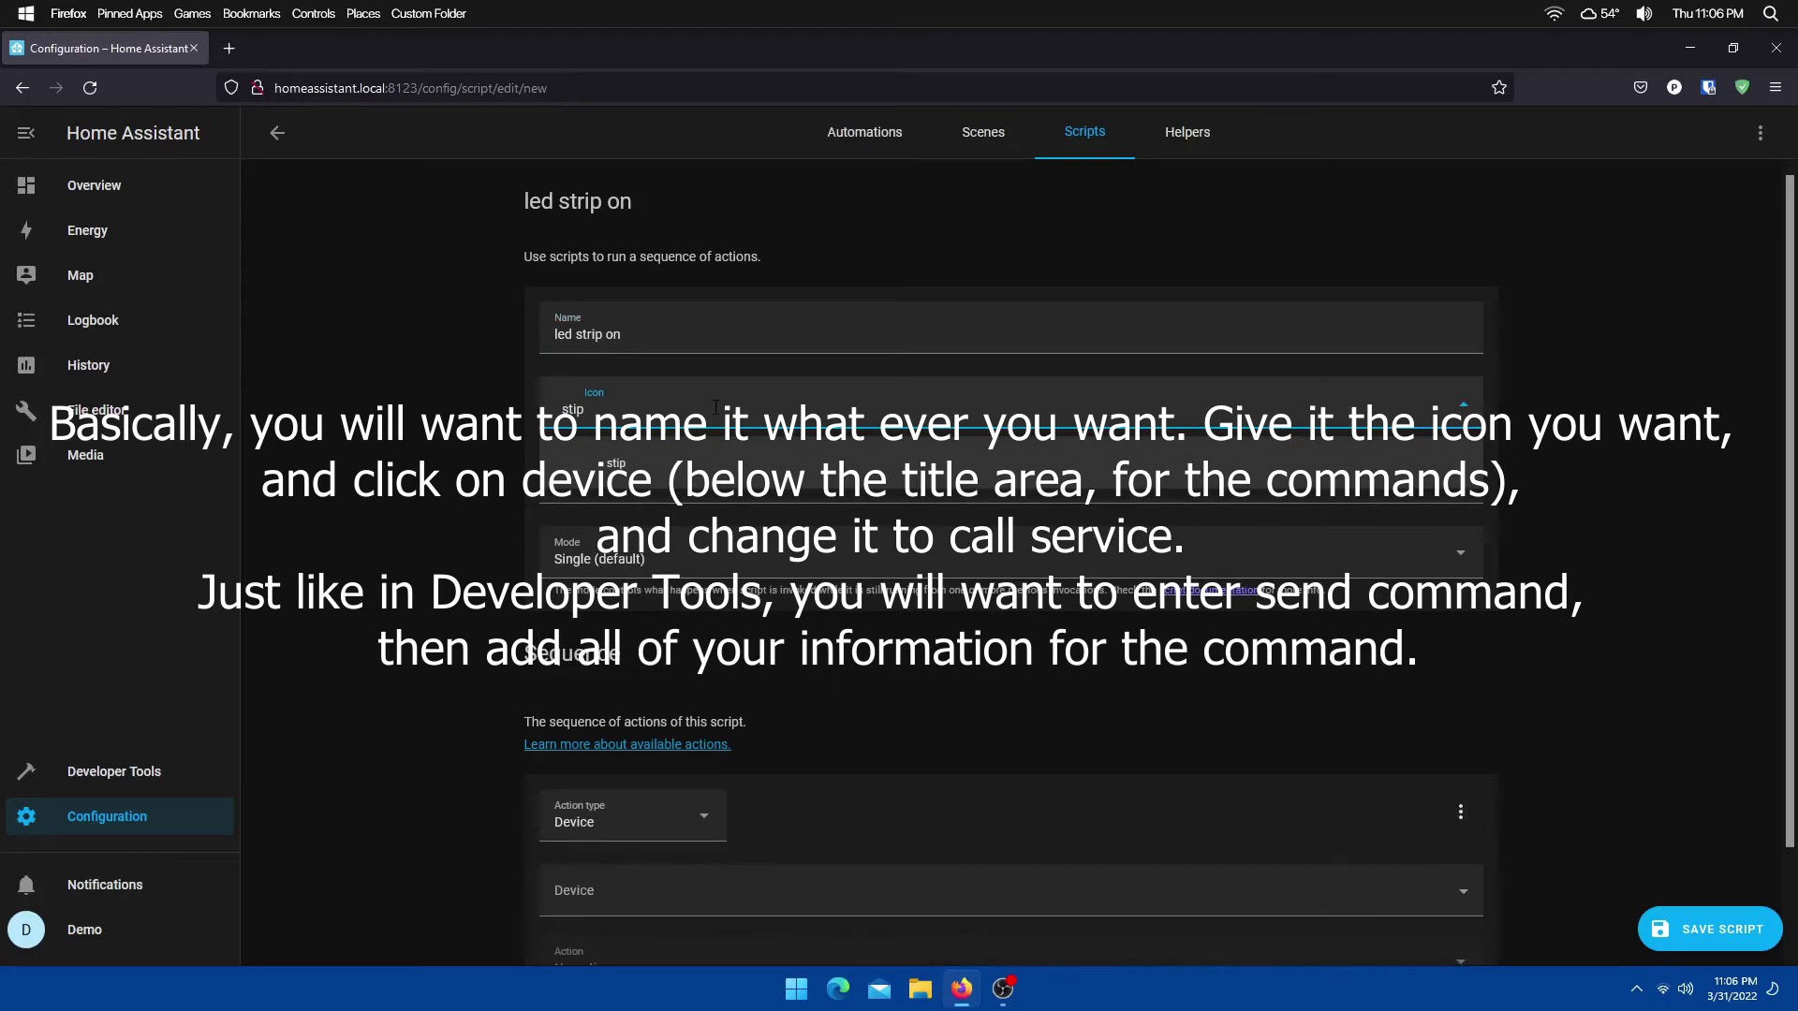
left_click(646, 681)
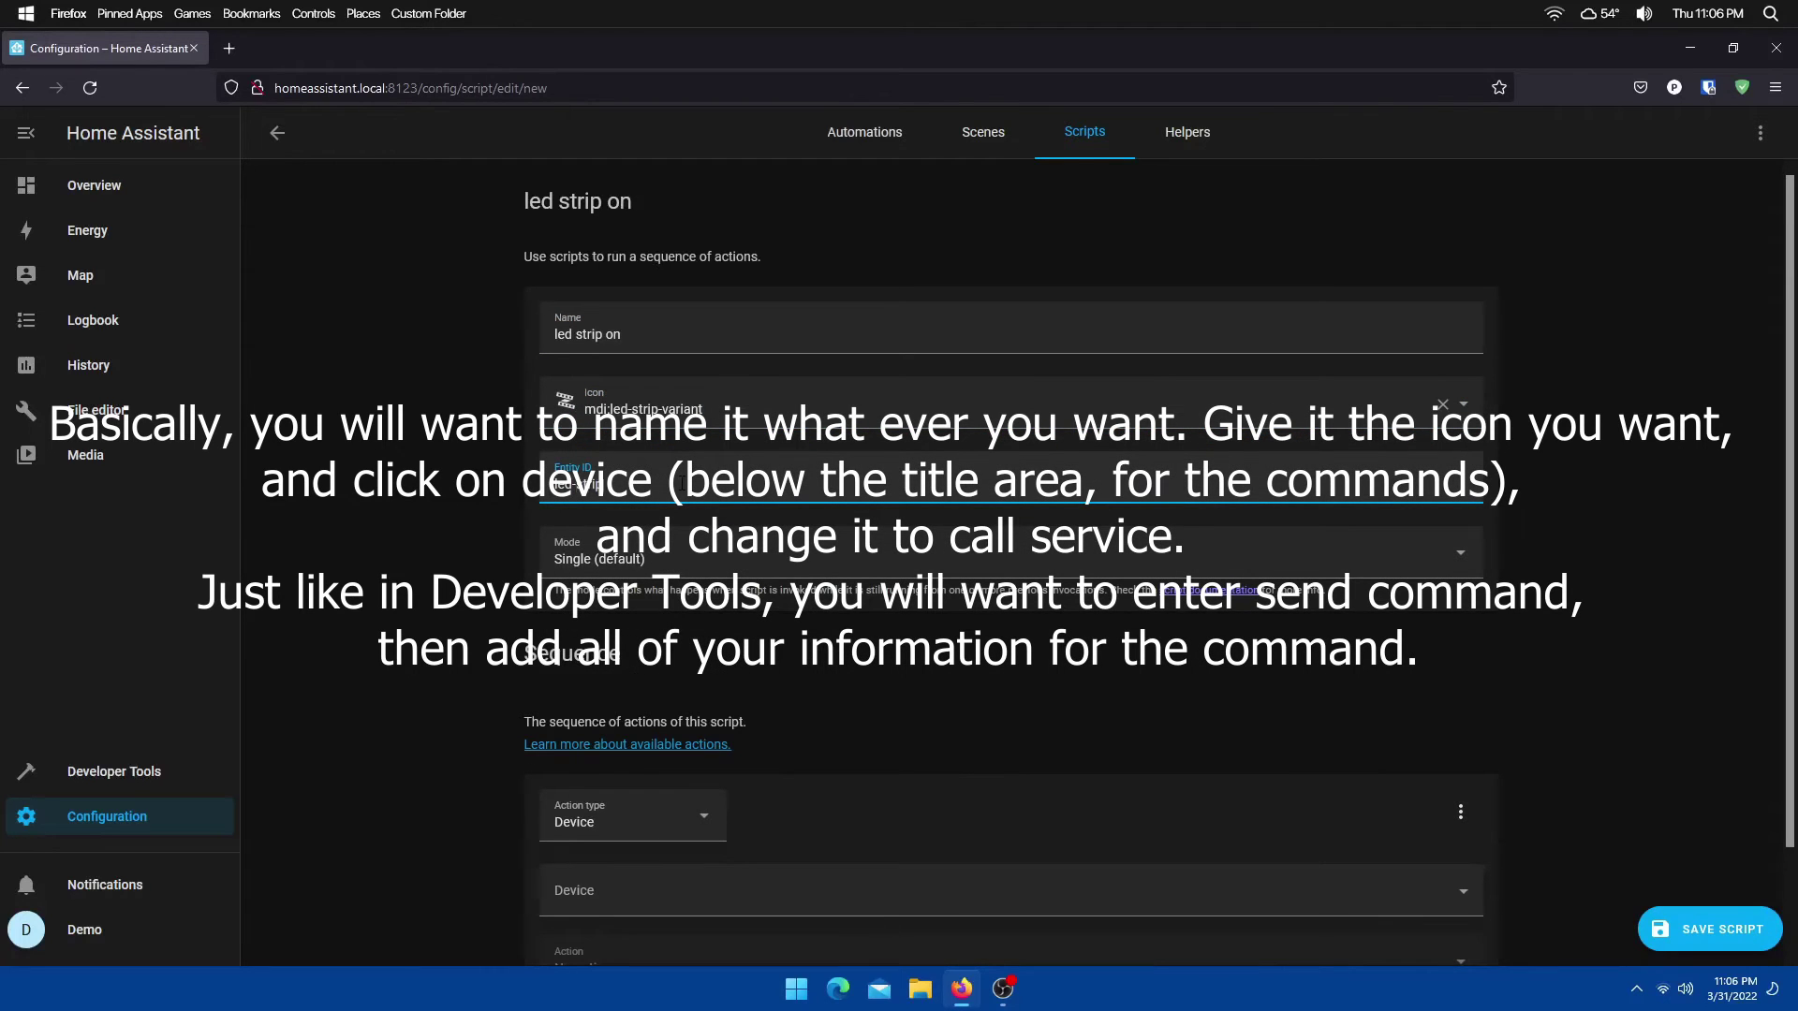
Add a Call service action using Remote: Send Command and save the script
scroll(646, 693, "down", 2)
left_click(636, 697)
left_click(599, 236)
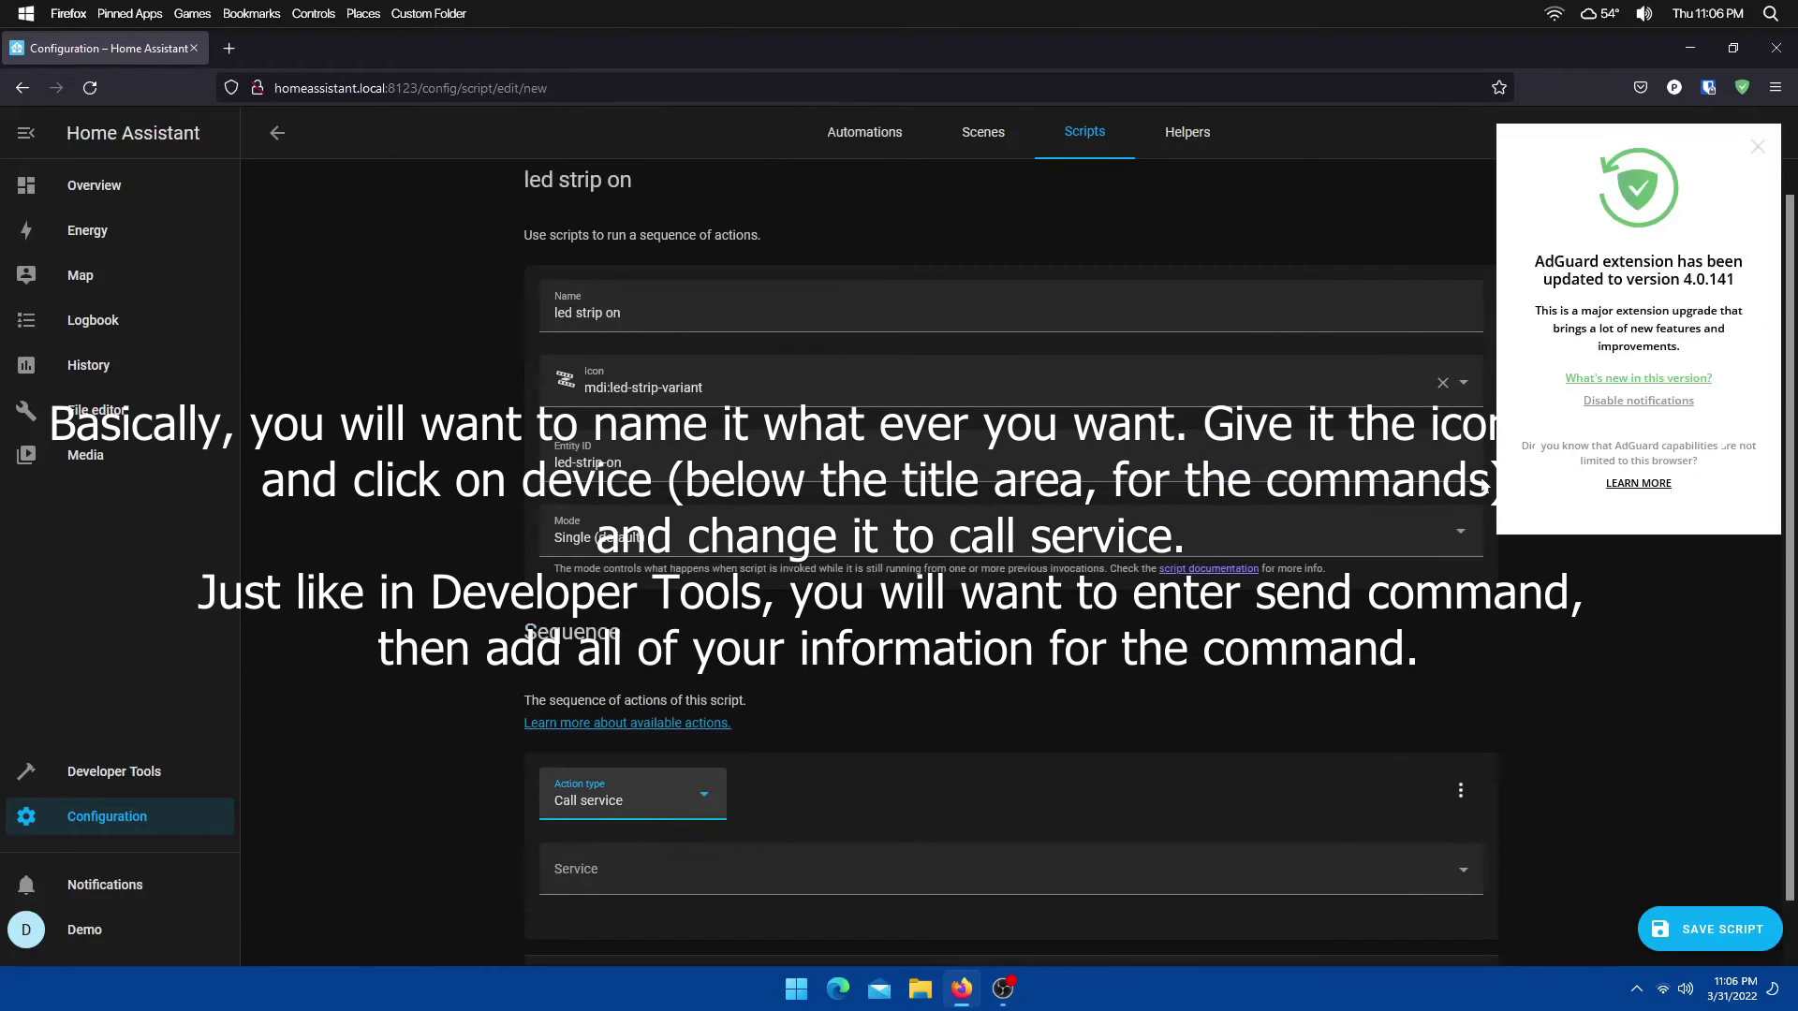
left_click(925, 861)
type("remote")
left_click(618, 794)
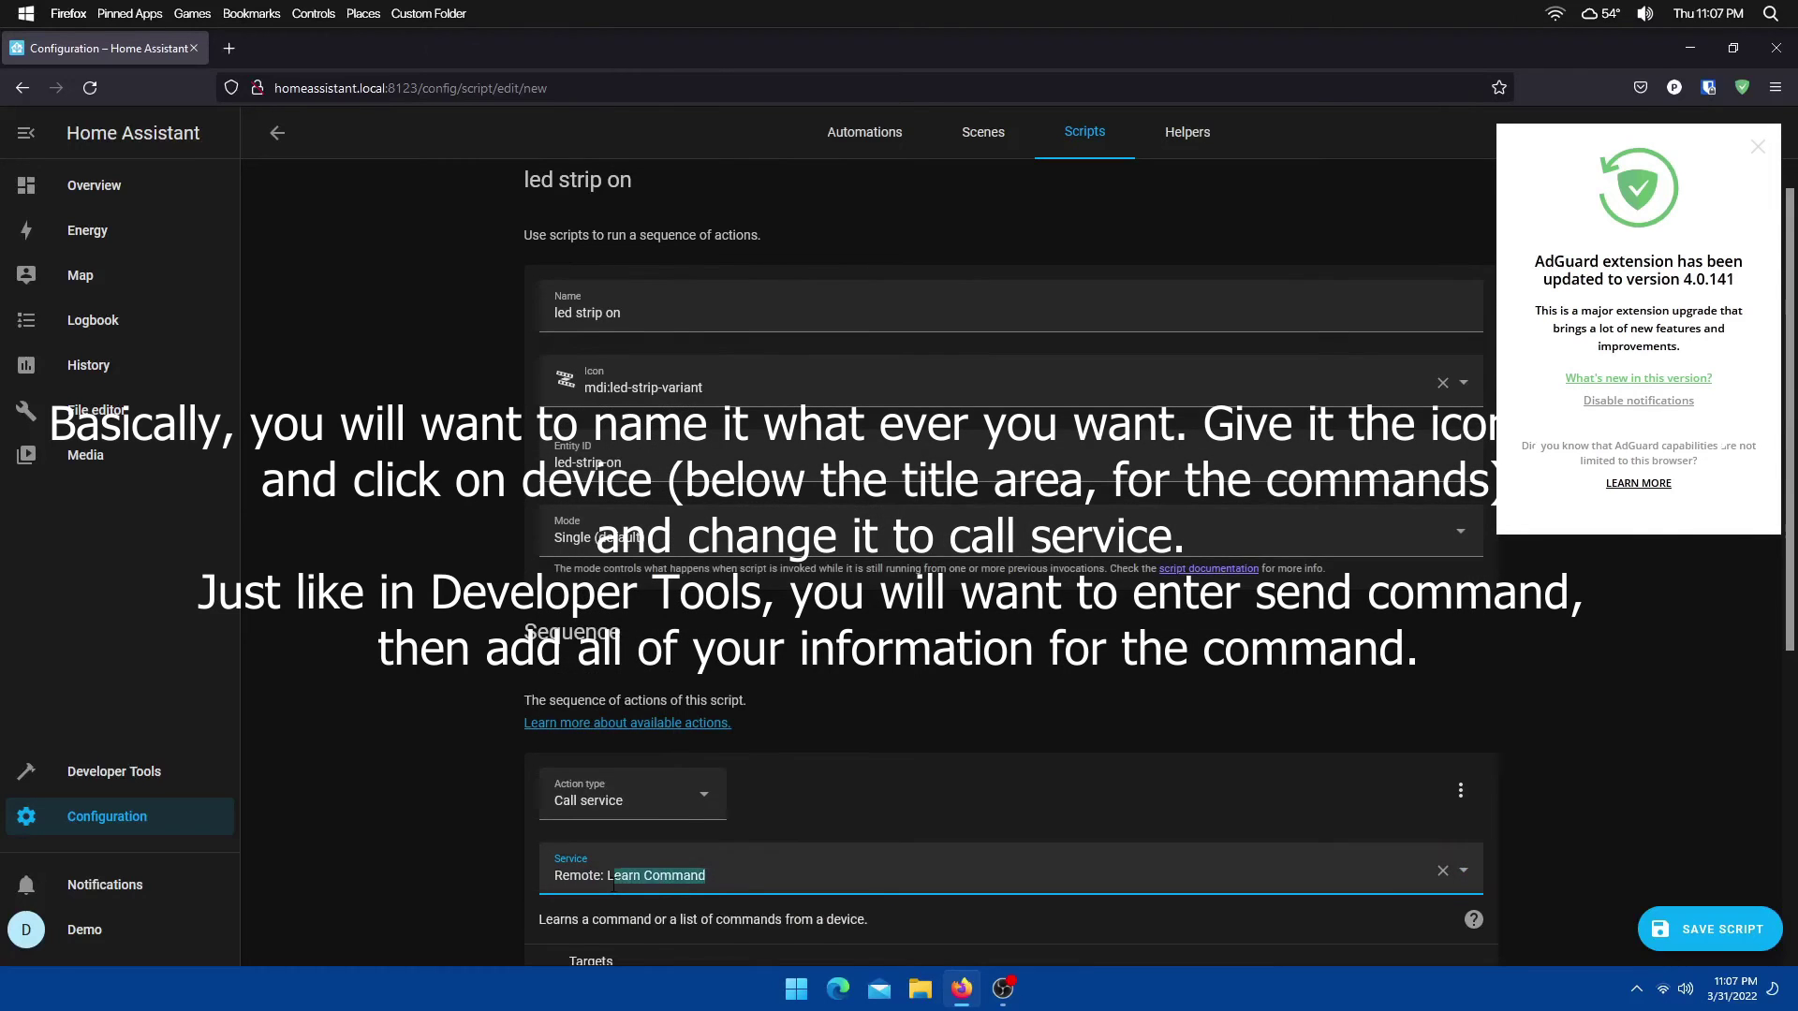
scroll(624, 823, "down", 5)
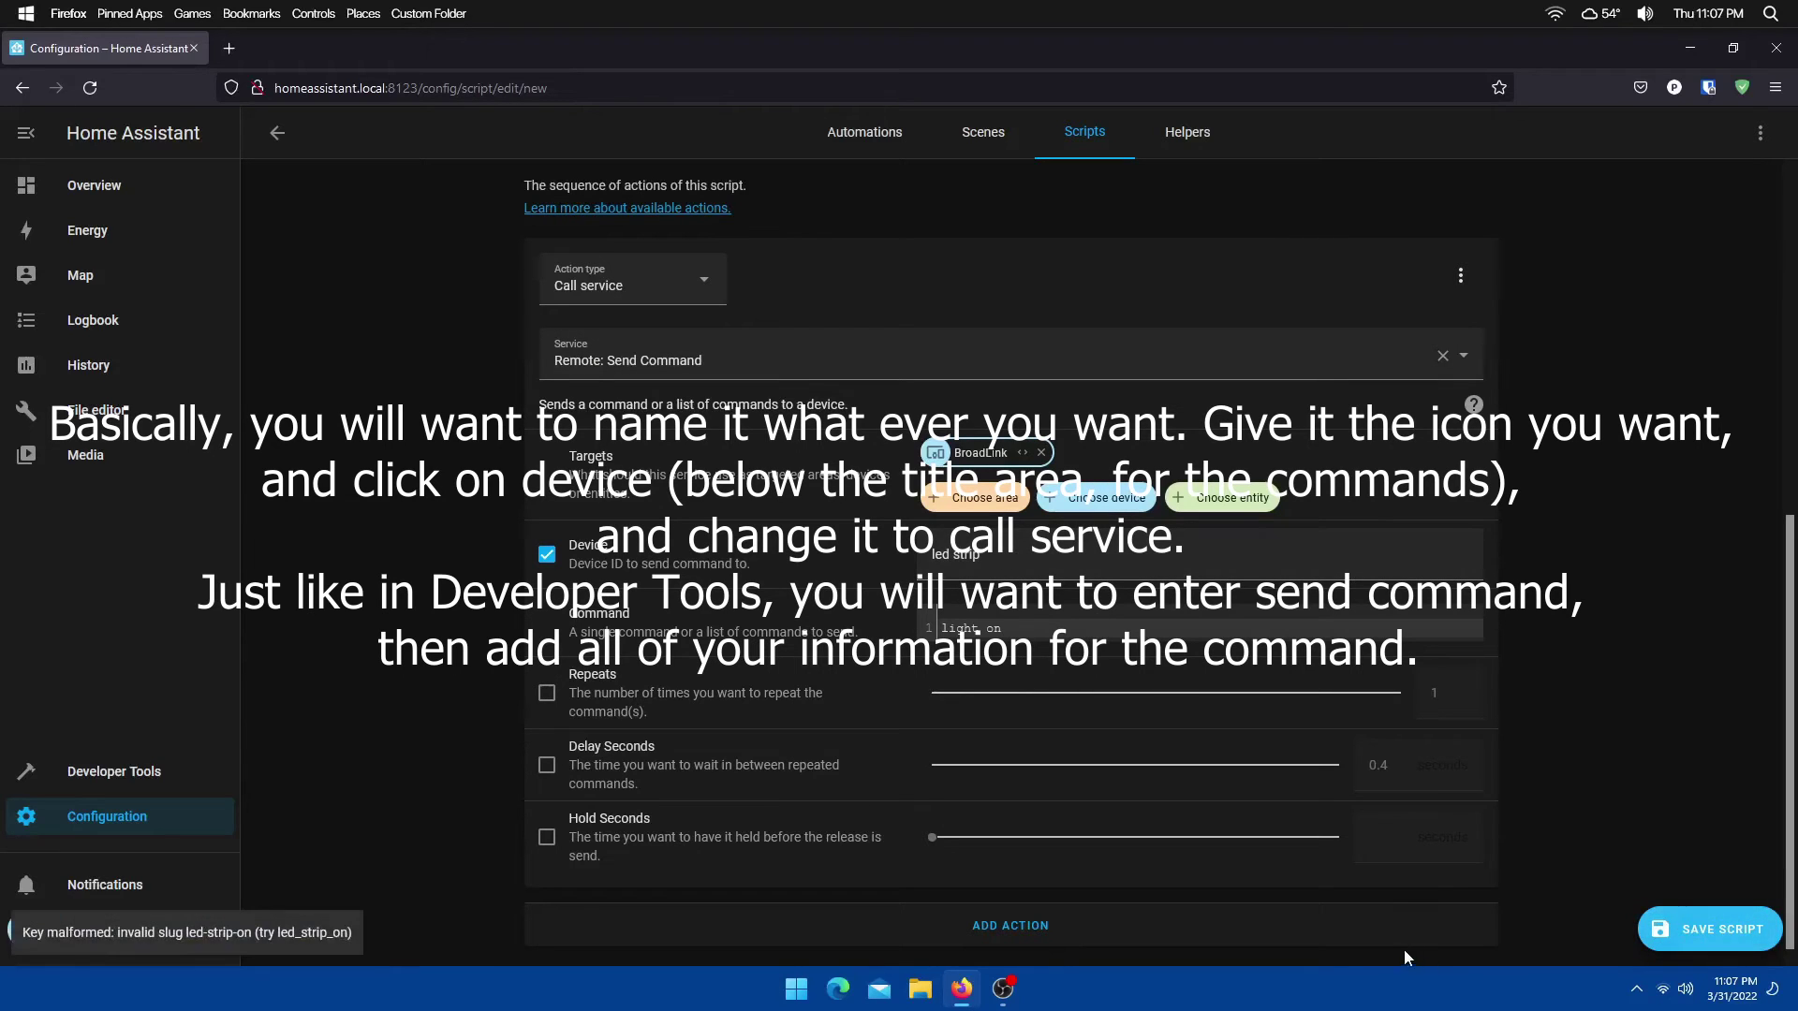
left_click(1729, 920)
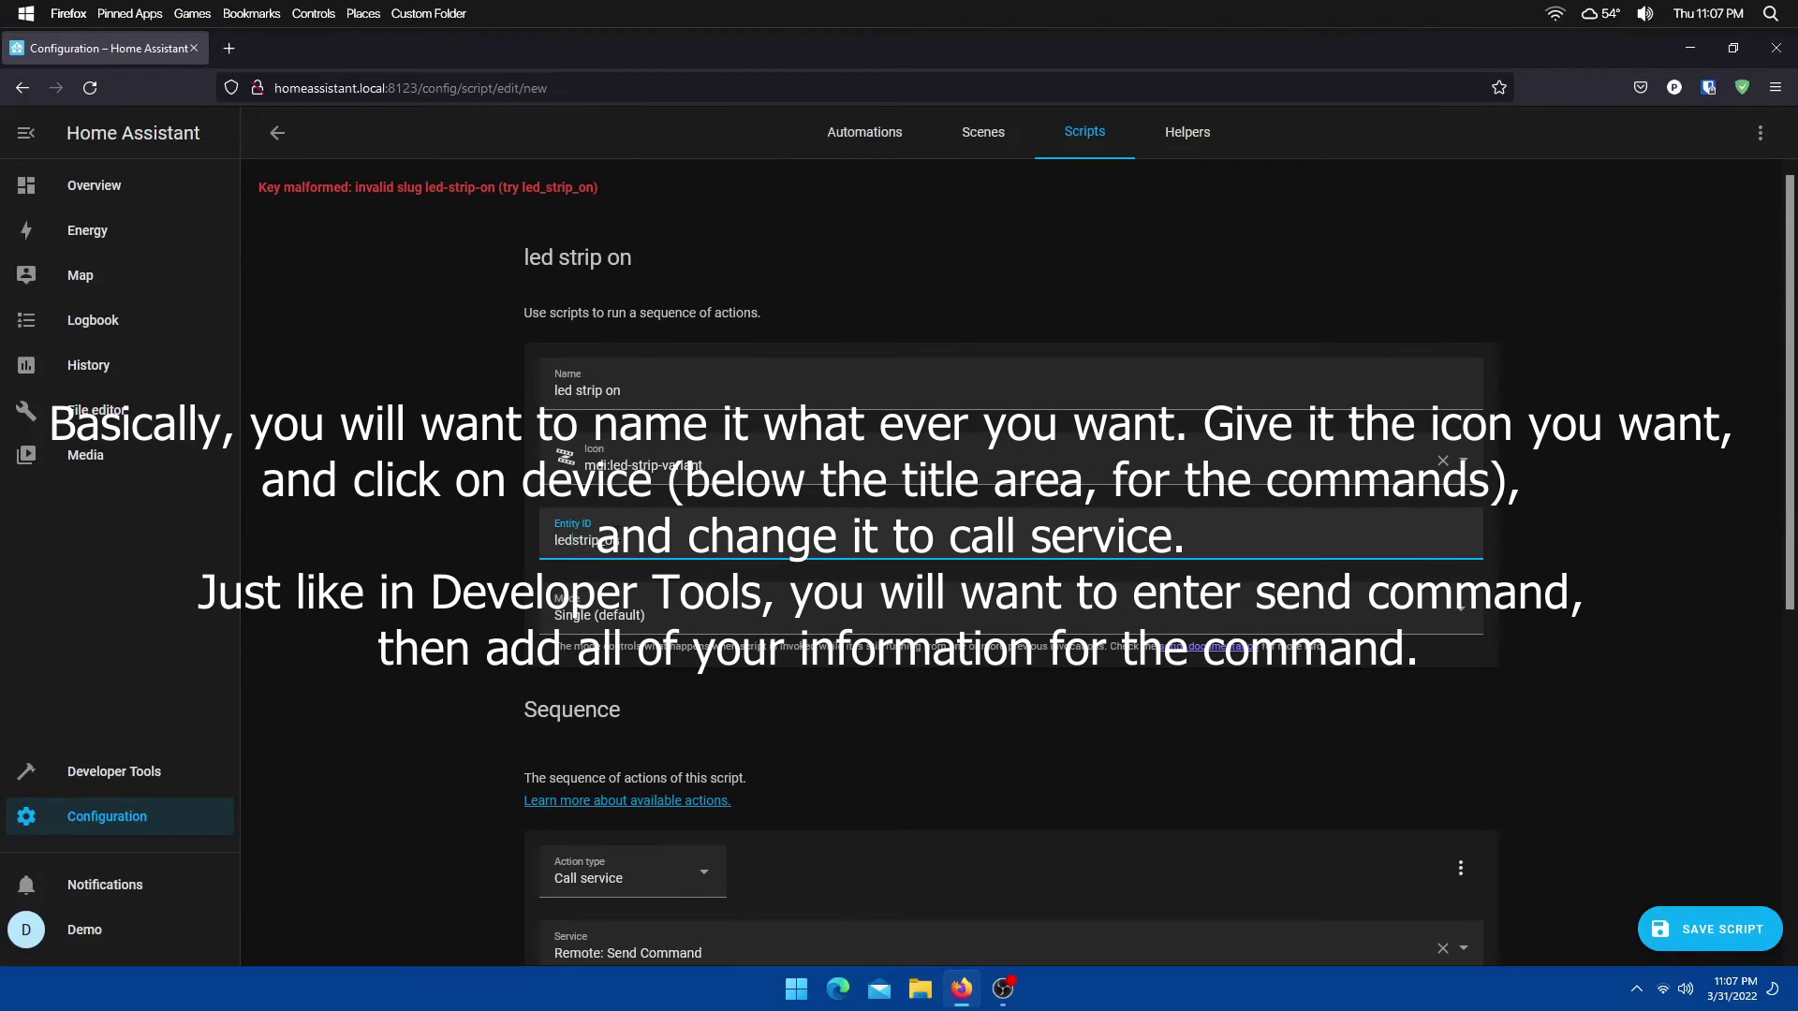
Put the Overview dashboard into edit mode and start adding a card
left_click(121, 192)
left_click(1760, 133)
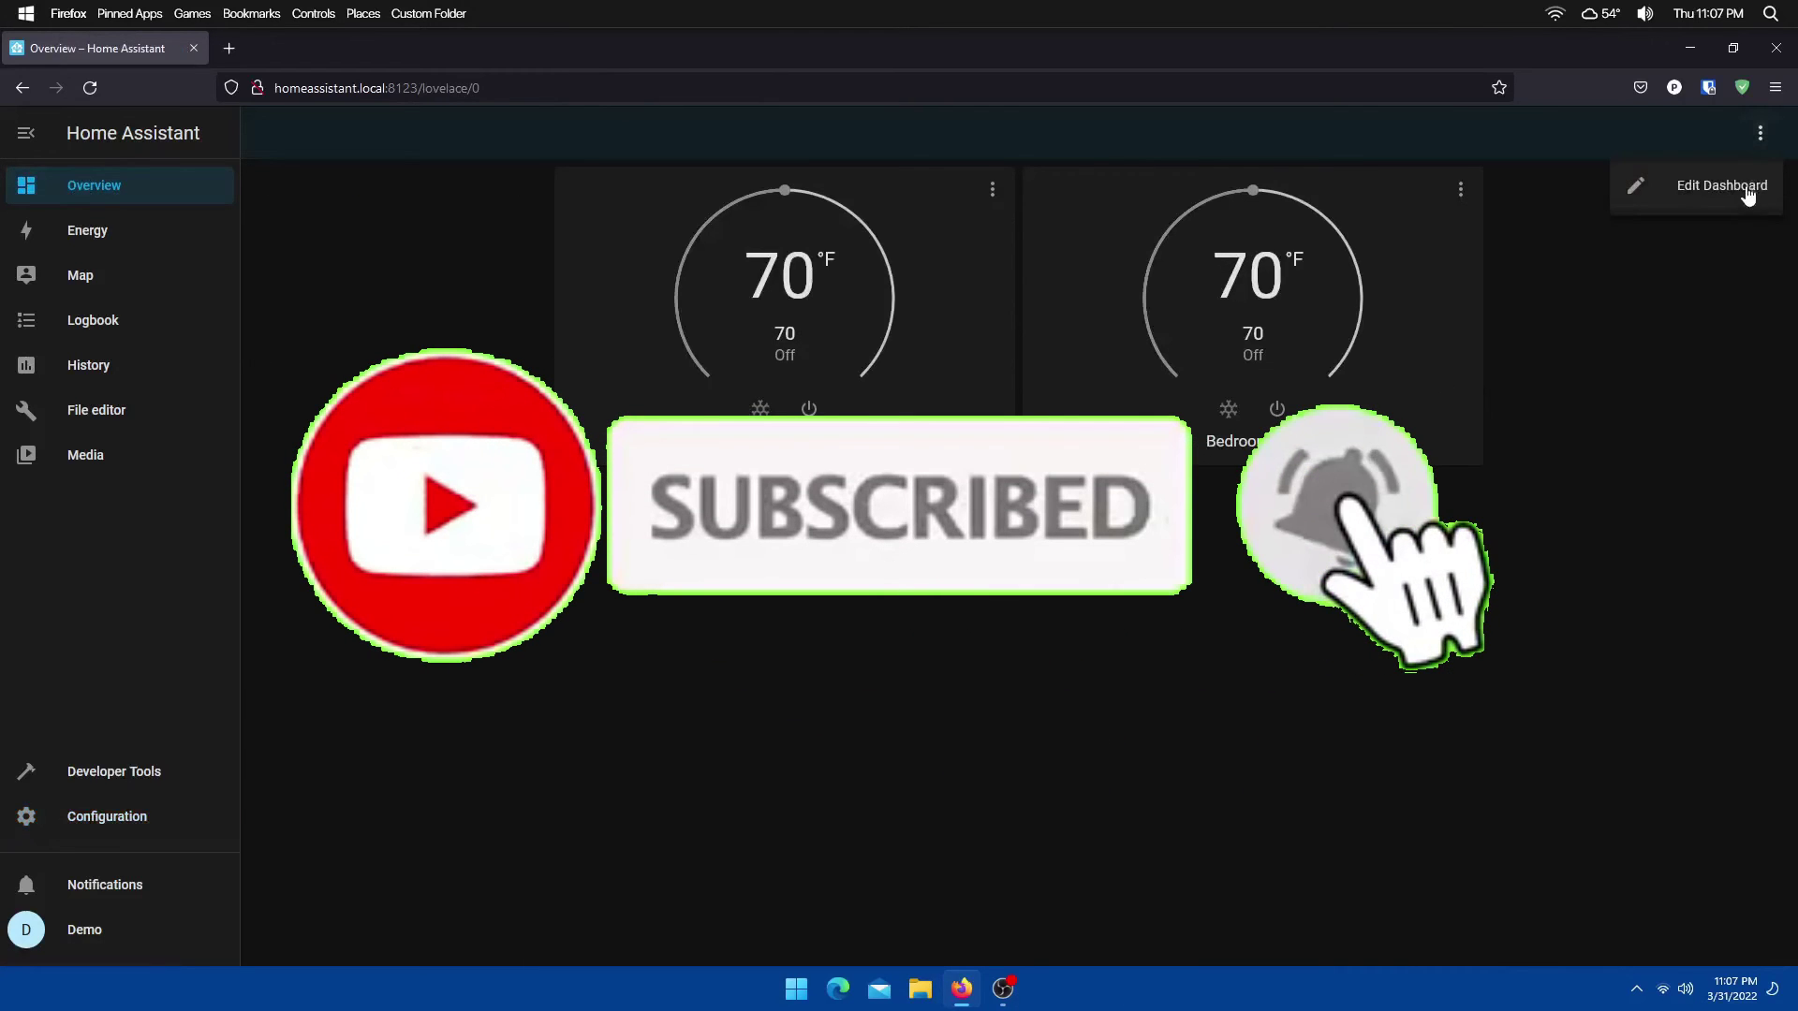
left_click(1722, 183)
left_click(1718, 595)
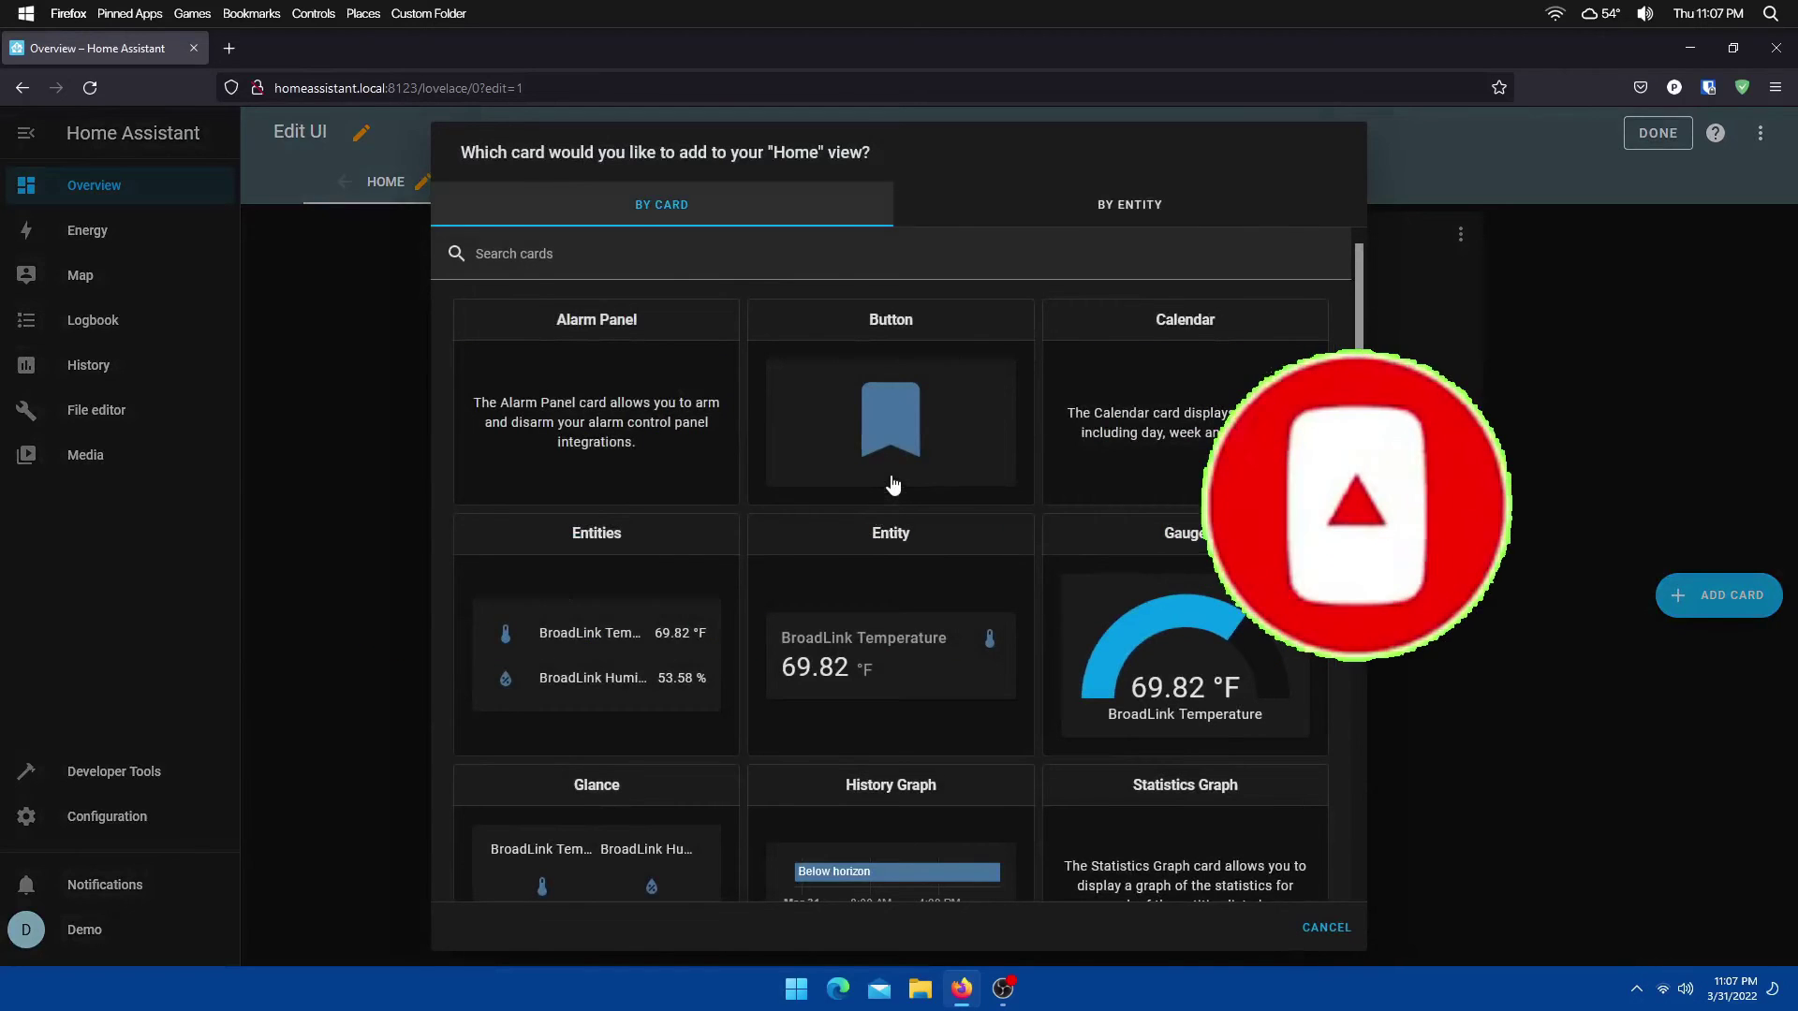
Create a Button card linked to the 'led strip on' script and save it
left_click(897, 463)
left_click(585, 258)
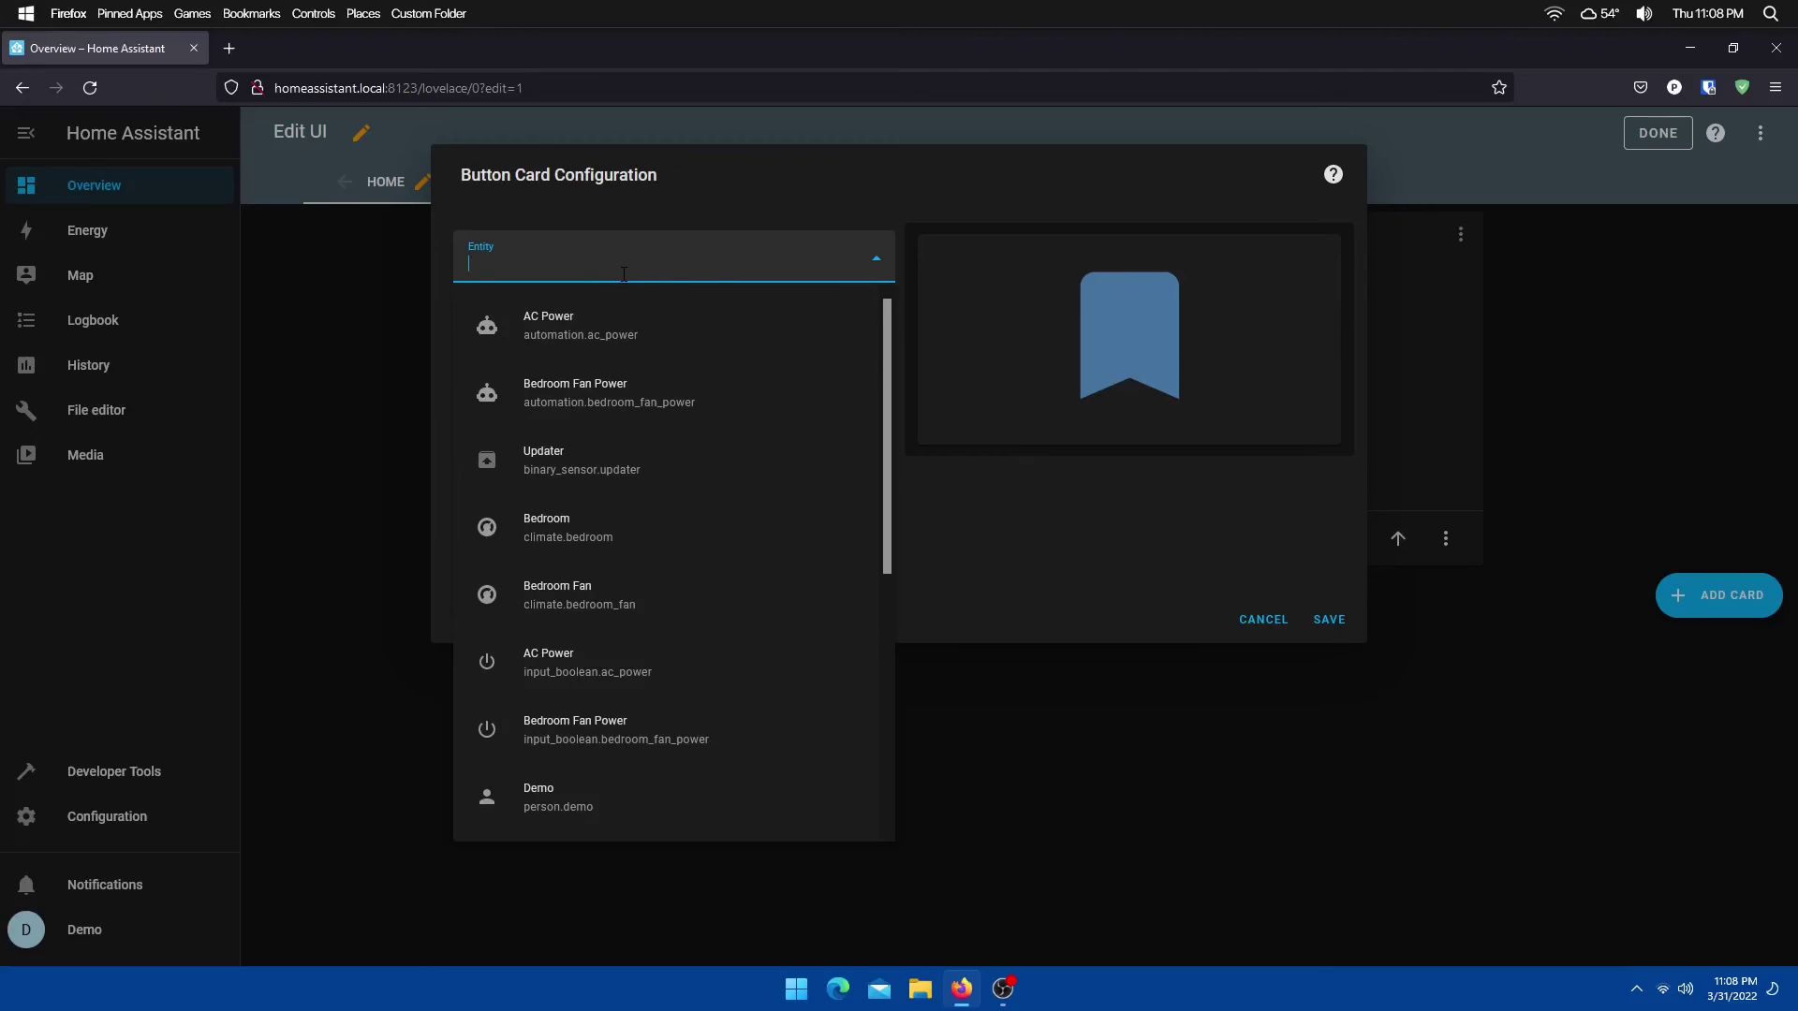
type("led")
left_click(615, 309)
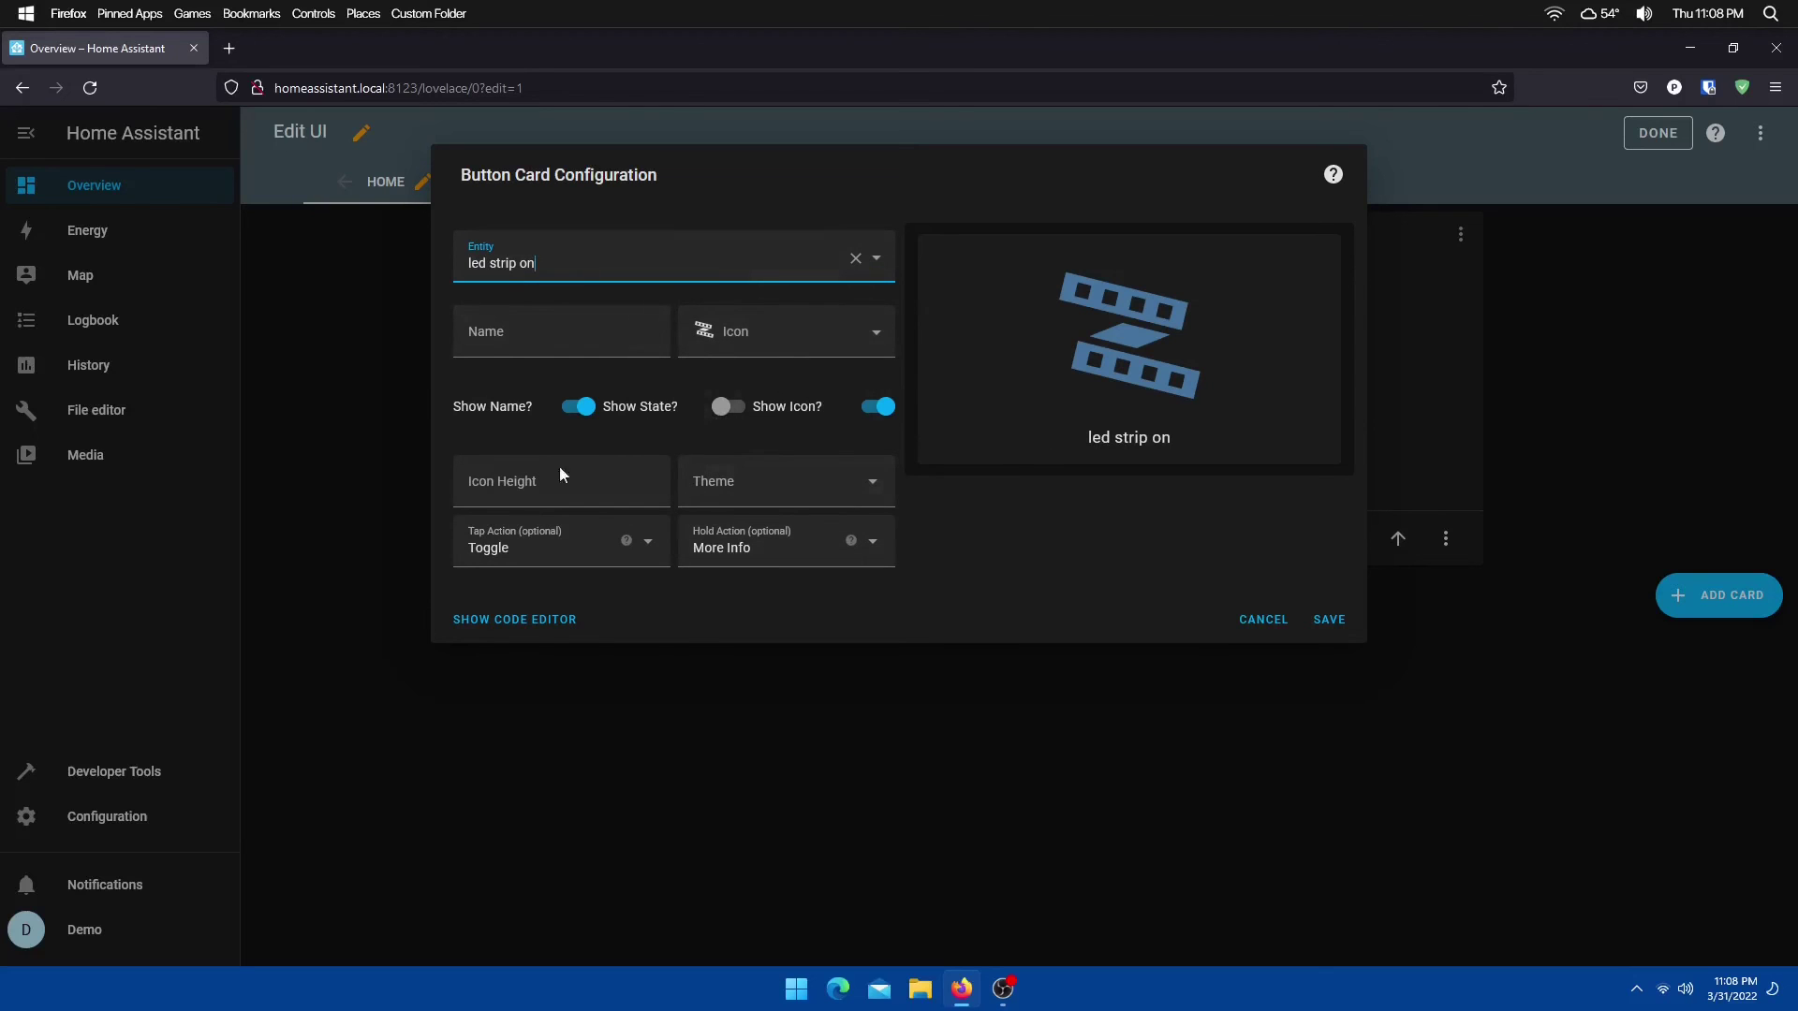
left_click(1330, 619)
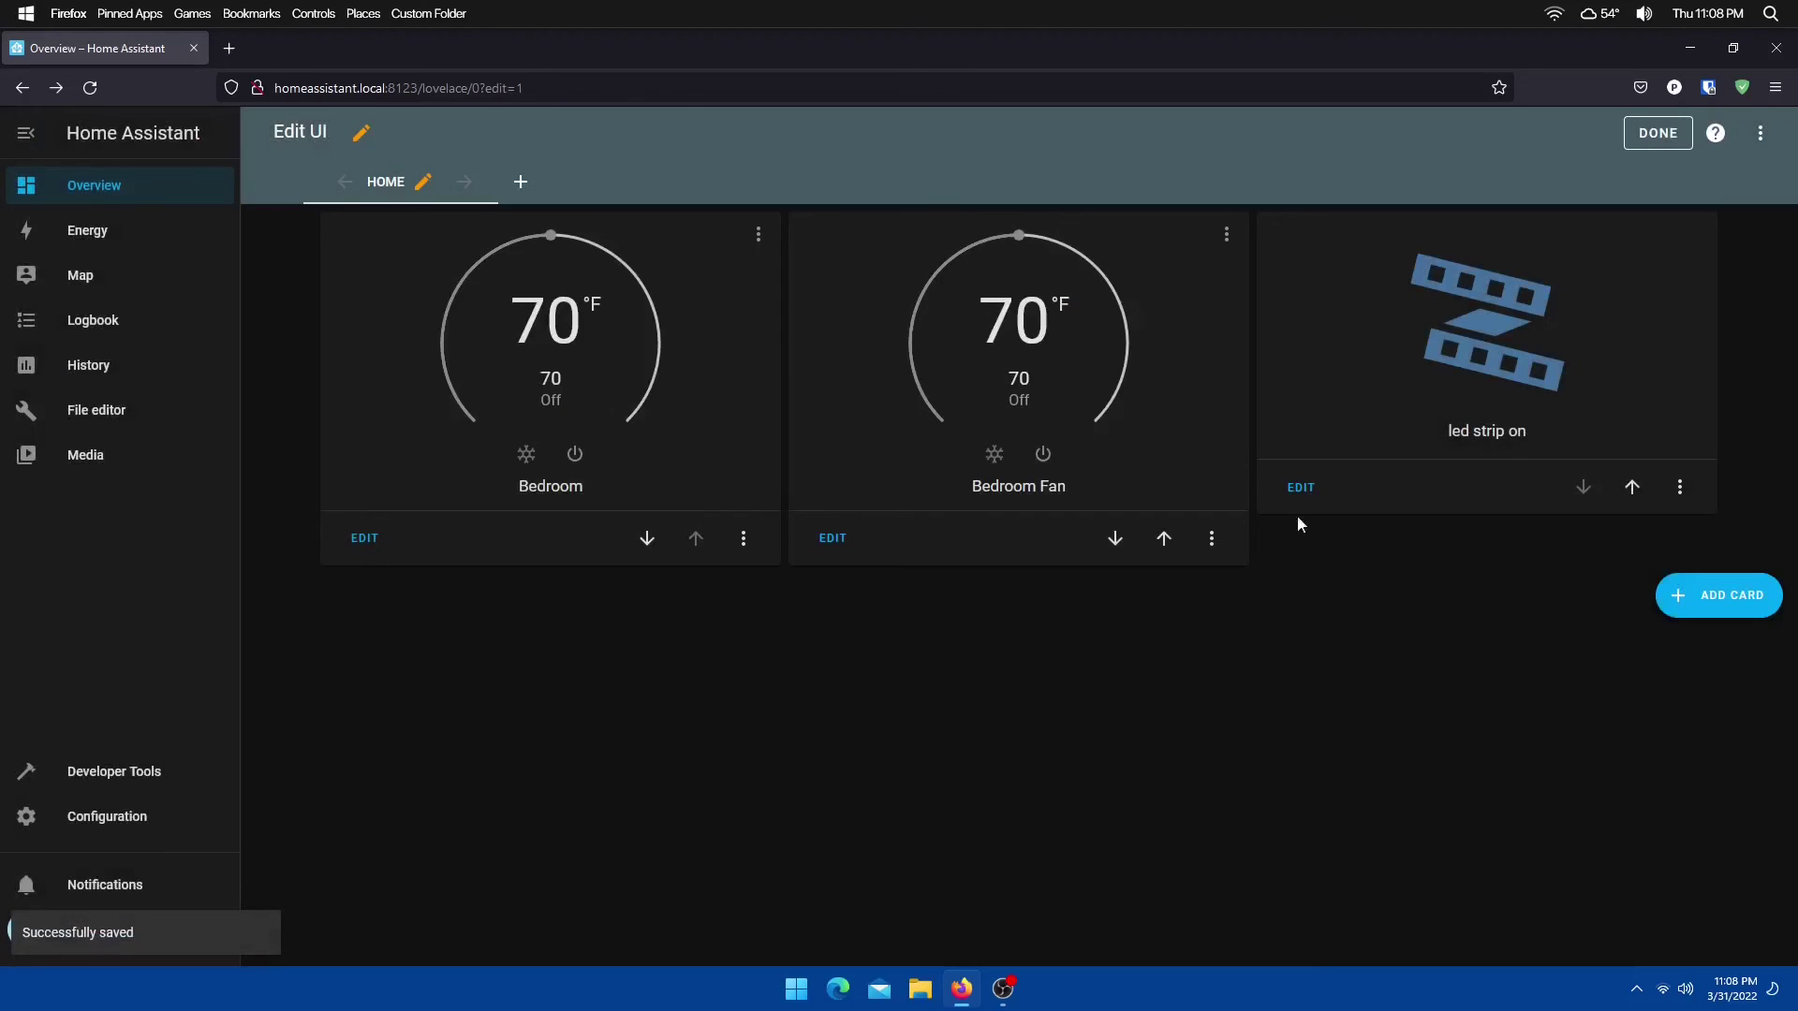
Exit dashboard edit mode and press the 'led strip on' button card
left_click(1657, 133)
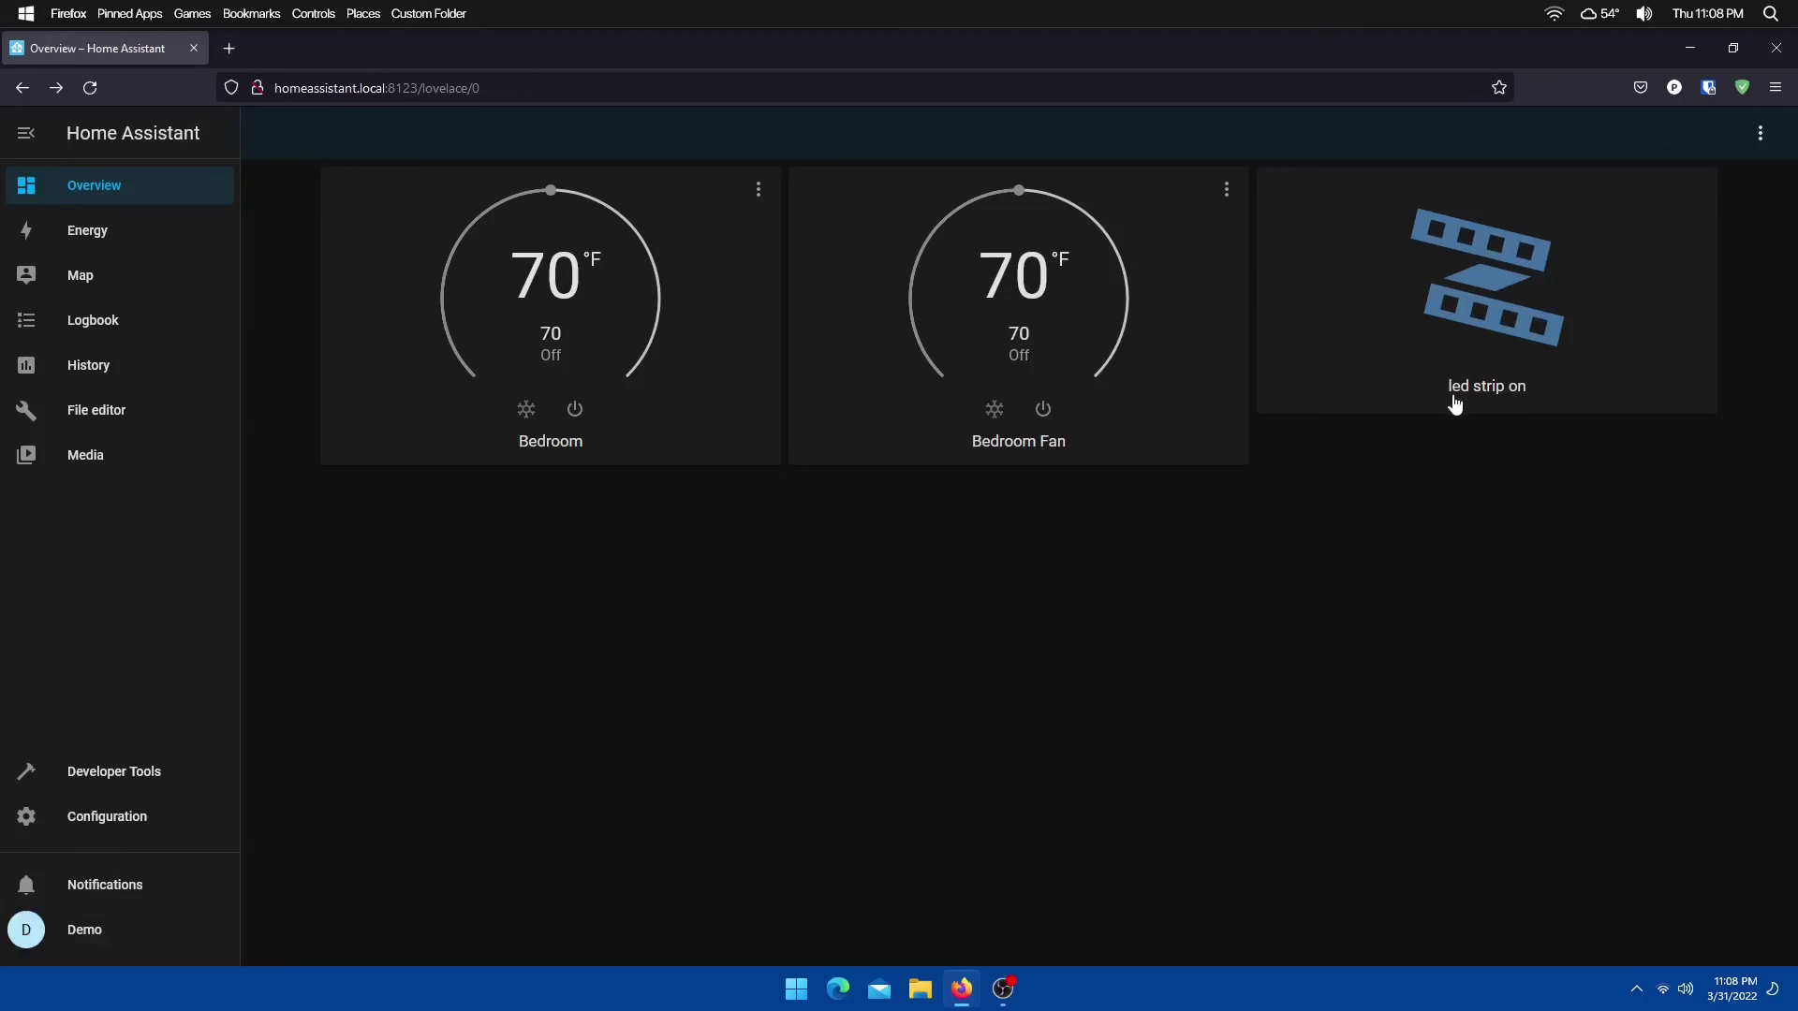
left_click(1465, 335)
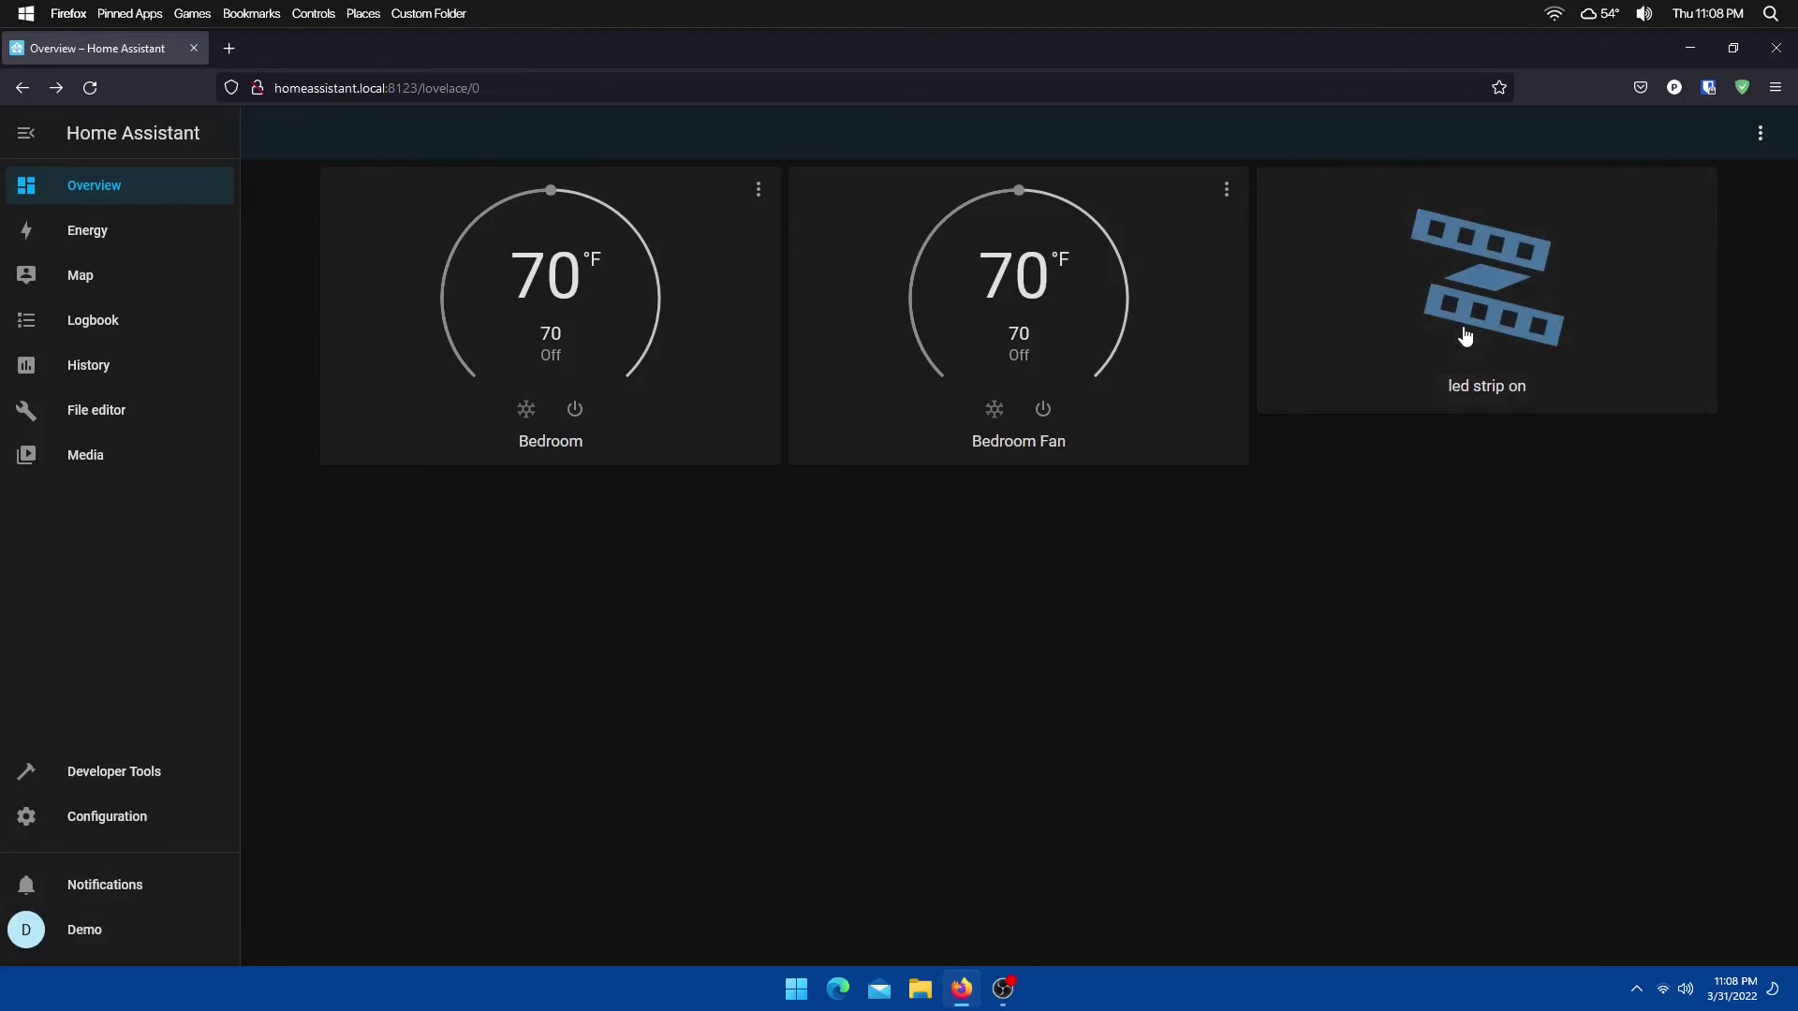